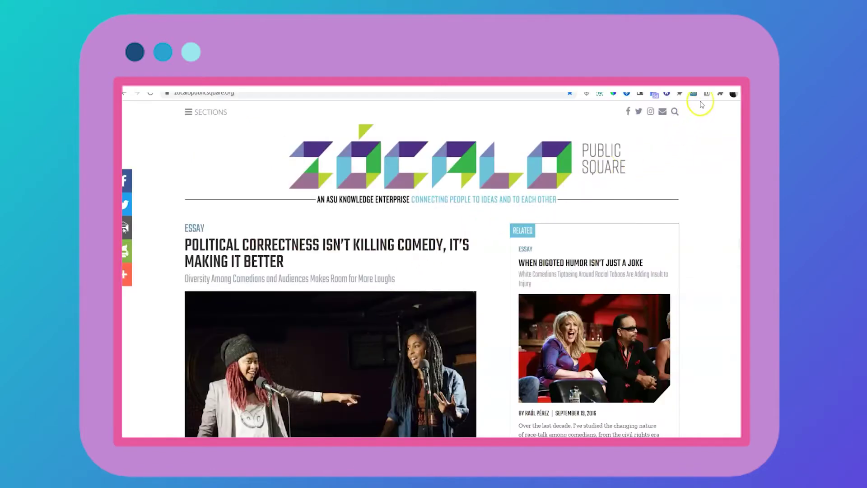
Generate a MyBib citation for the Zócalo comedy essay and change its style to MLA 8
click(708, 94)
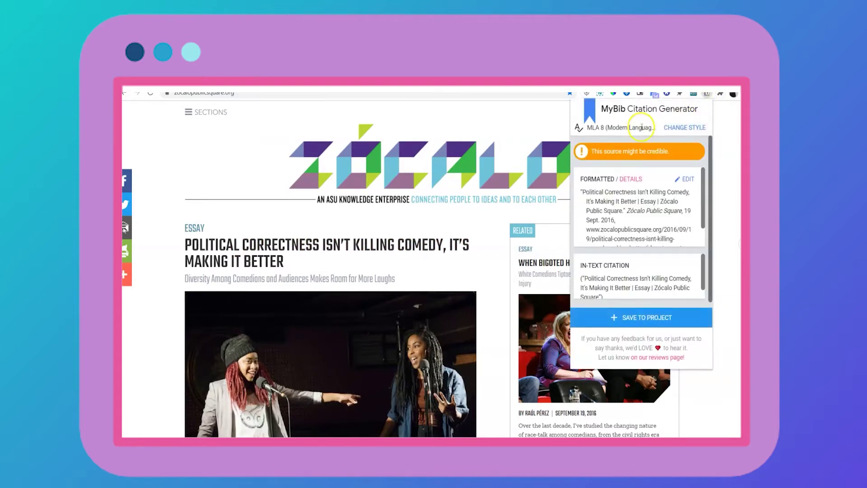
click(676, 127)
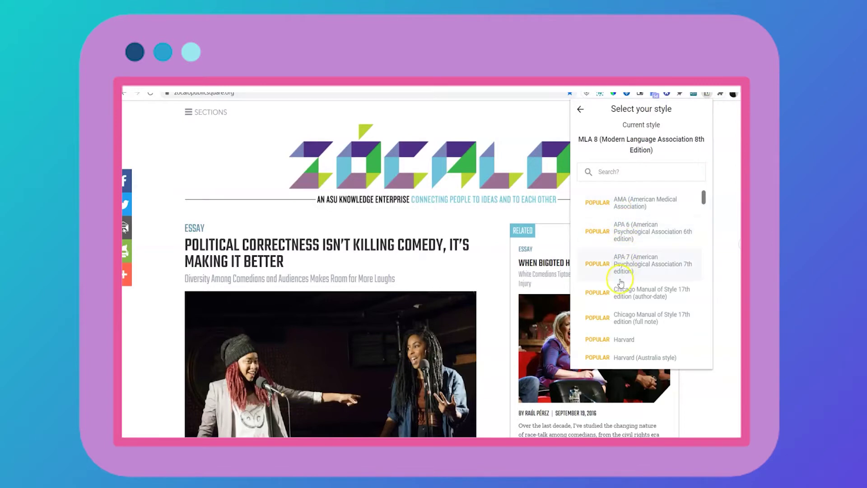
scroll(622, 283, down, 3)
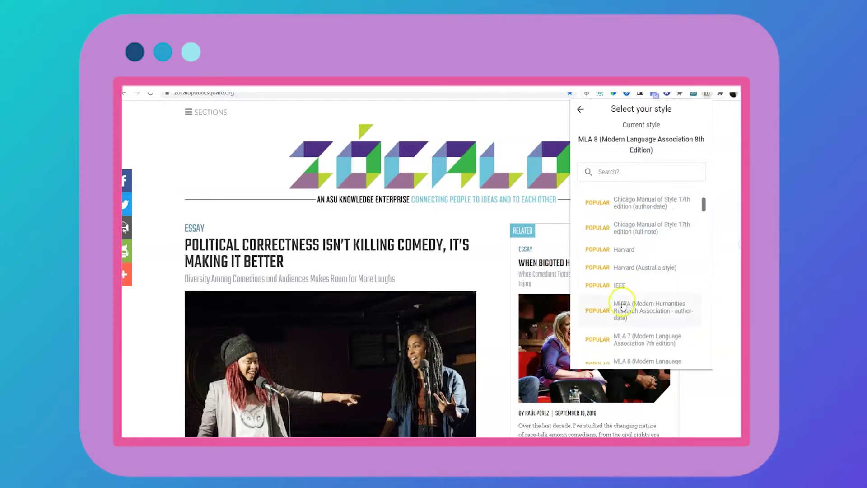
scroll(624, 308, down, 1)
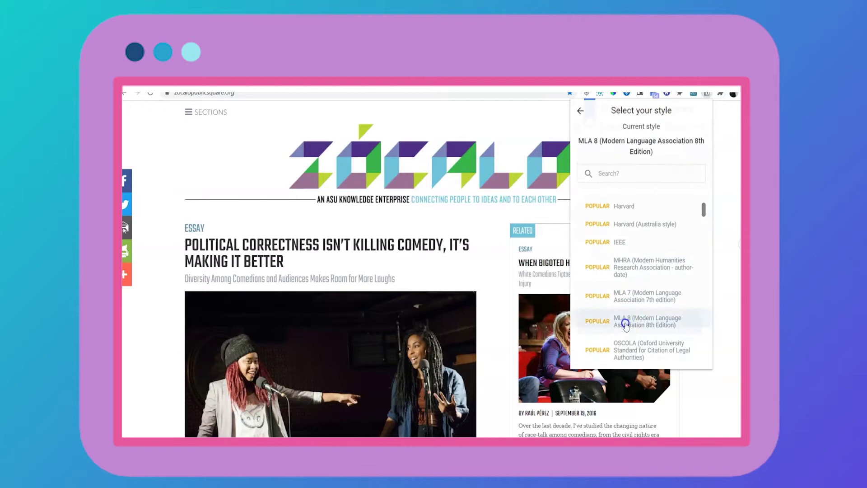
click(626, 326)
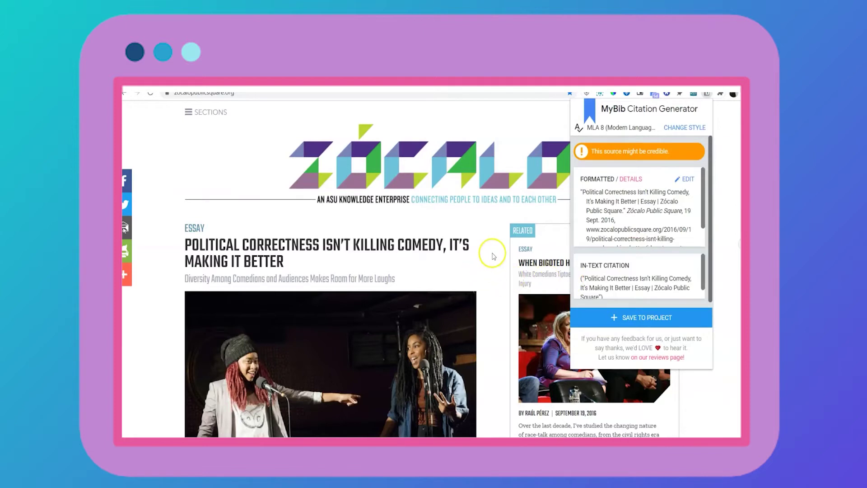
scroll(494, 254, down, 3)
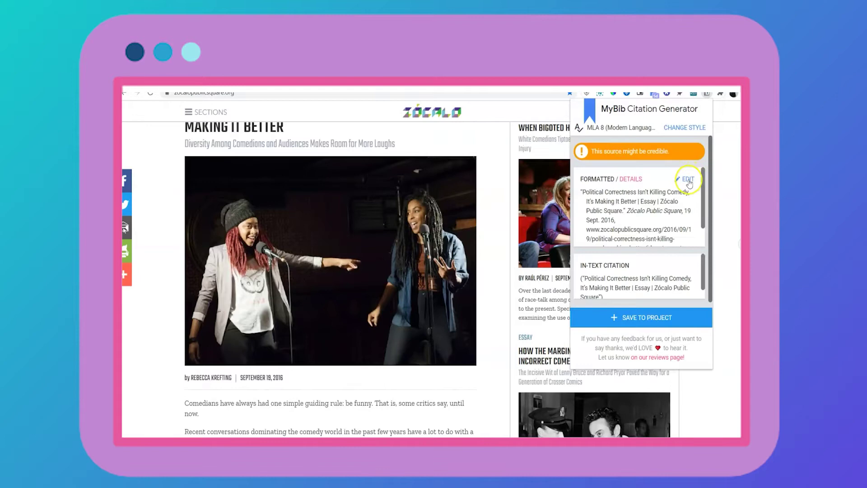
Edit the MLA 8 citation to fill in the author's first and last name, then update it
click(688, 180)
click(604, 141)
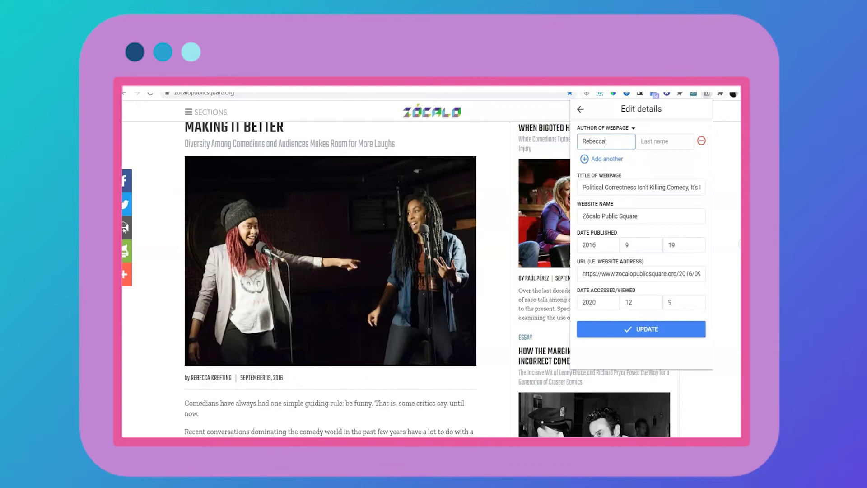
click(664, 143)
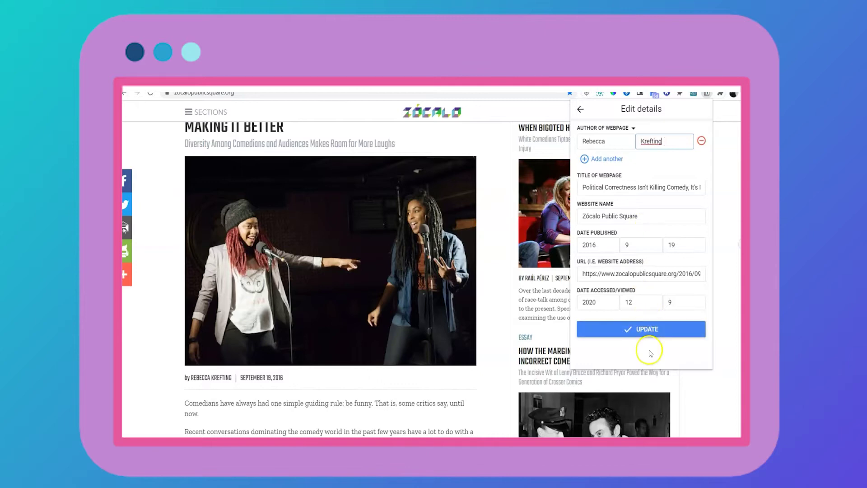
click(649, 335)
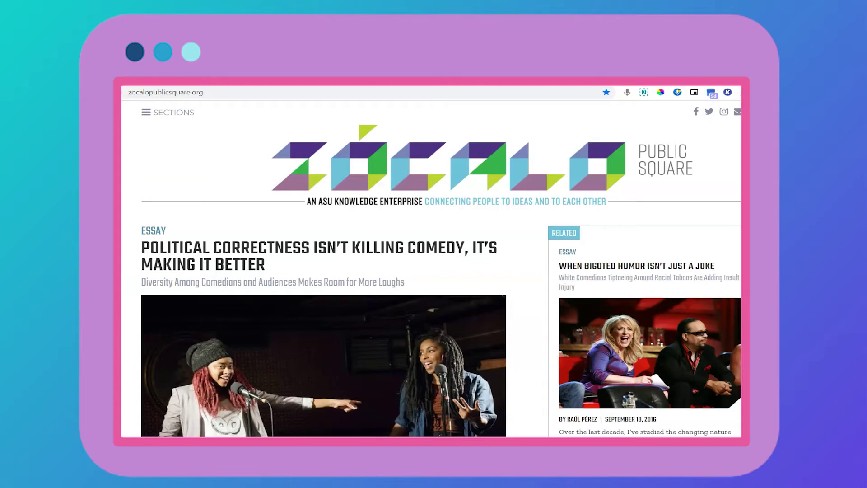
Select the word 'bemoaning' in the essay and bring up its Lookup Definitions Online menu
scroll(433, 280, down, 5)
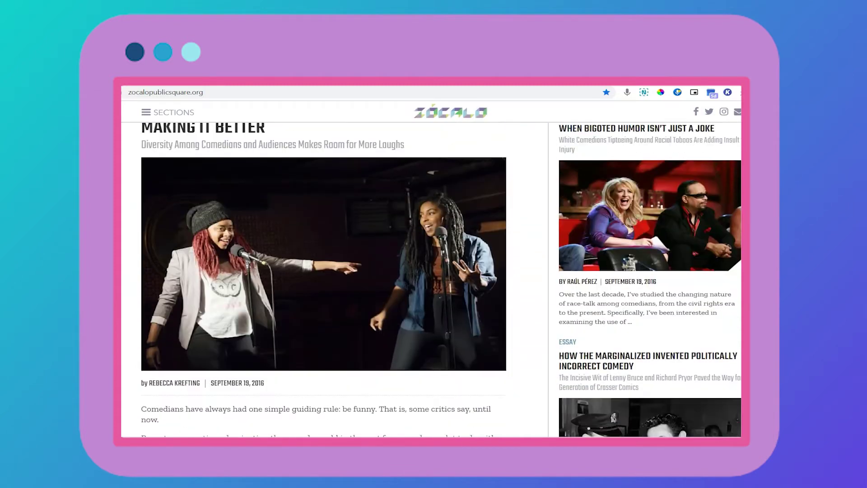
scroll(433, 280, down, 1)
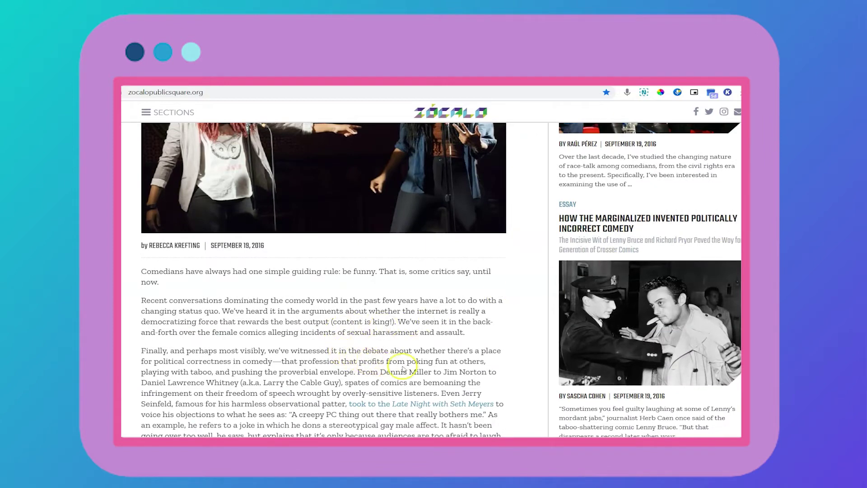
double_click(439, 383)
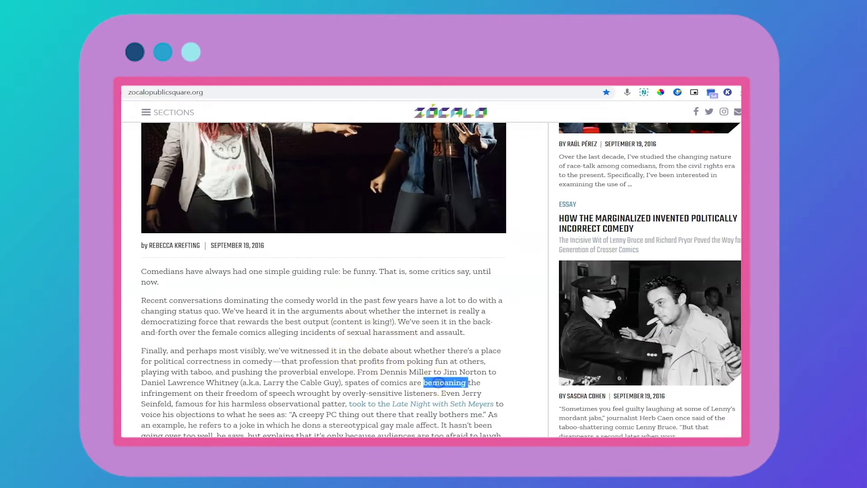
right_click(439, 383)
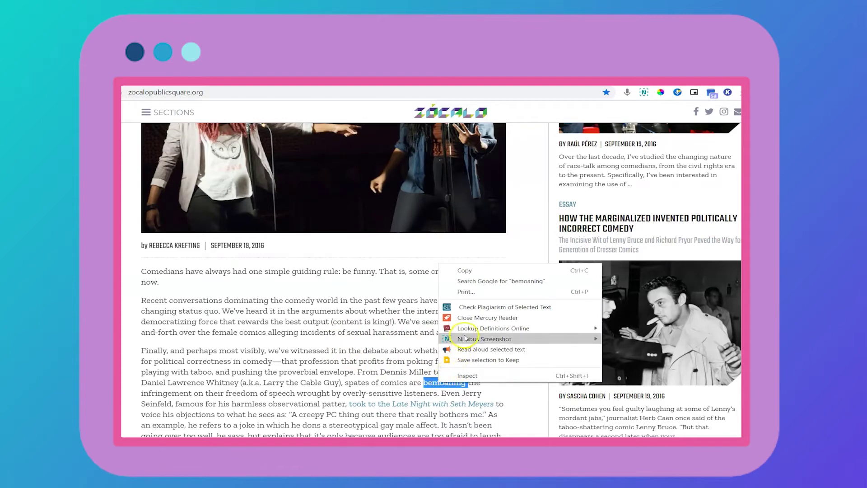
mouse_move(467, 333)
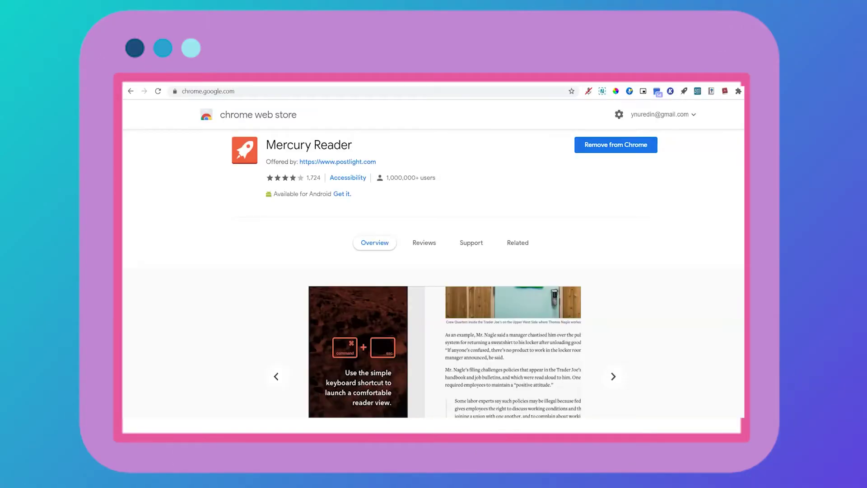
Page back through the Mercury Reader store screenshots to the first one
click(275, 378)
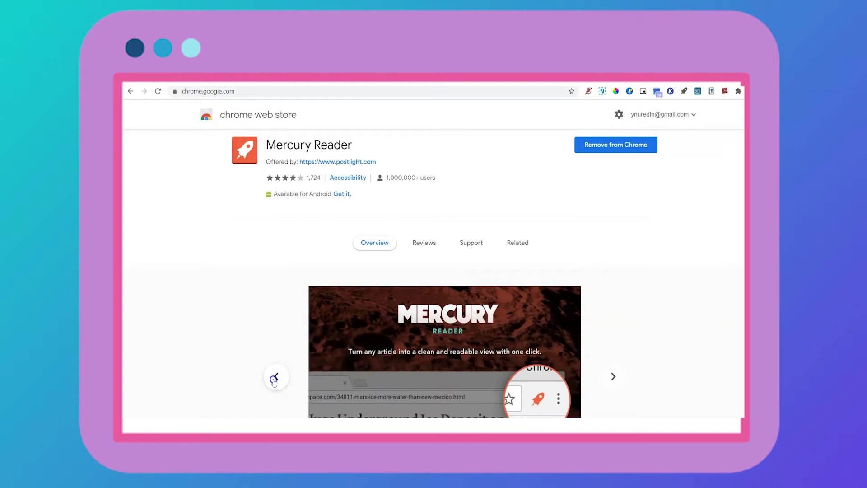
click(275, 378)
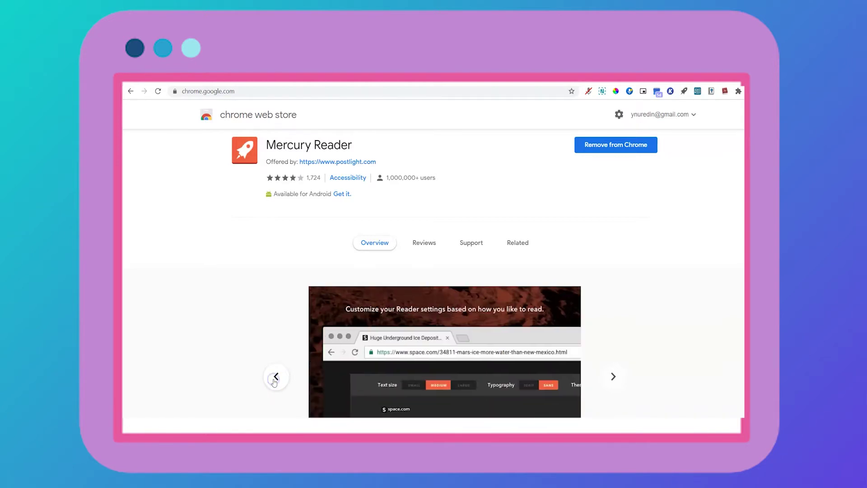
click(276, 377)
click(275, 377)
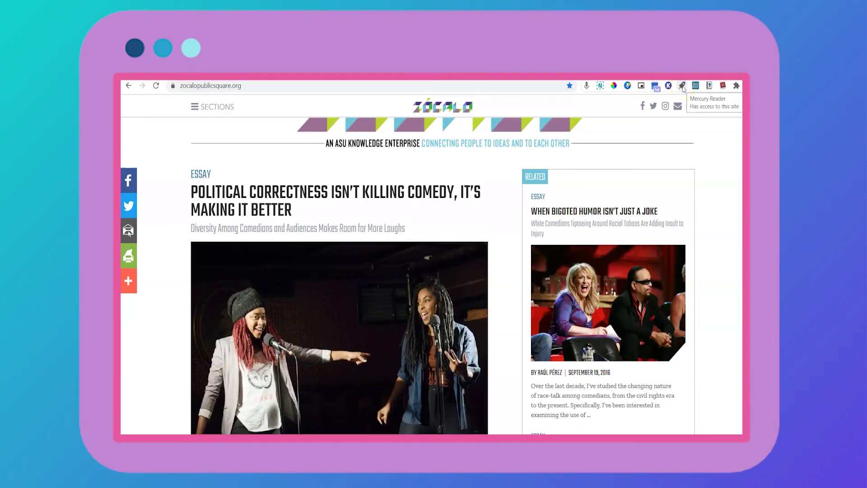
Show the essay in Mercury Reader's reader view and switch its theme from light to dark
click(683, 86)
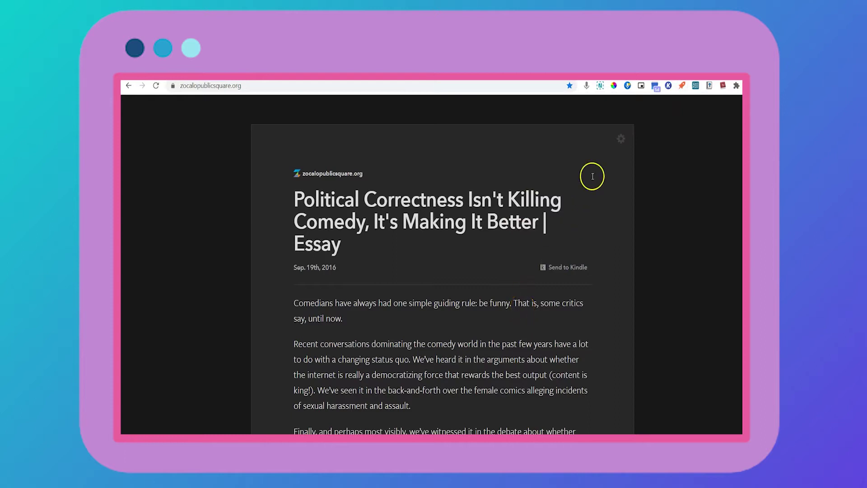
click(621, 140)
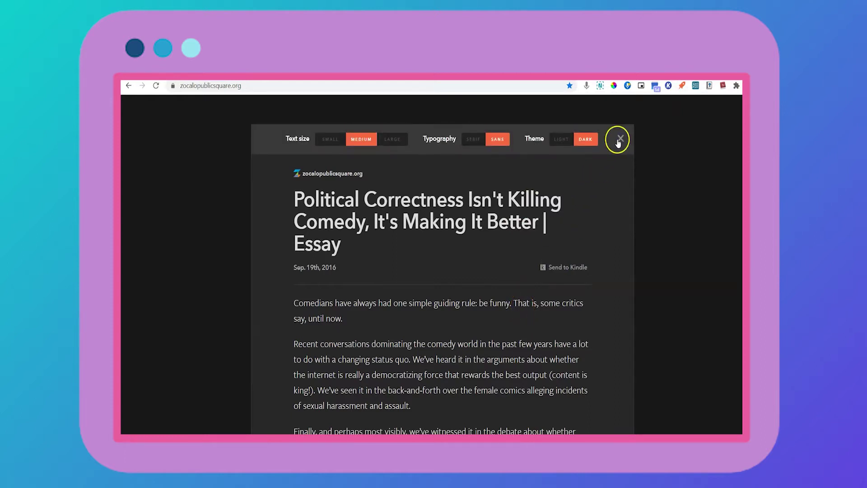
click(560, 140)
click(587, 140)
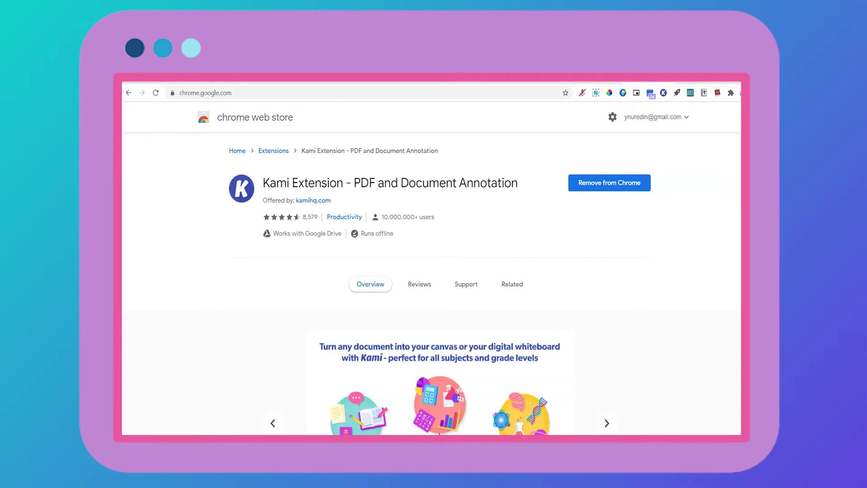
Open the recent 'Political Correctness Isn't Killing Comedy' PDF from Kami's start page
click(664, 93)
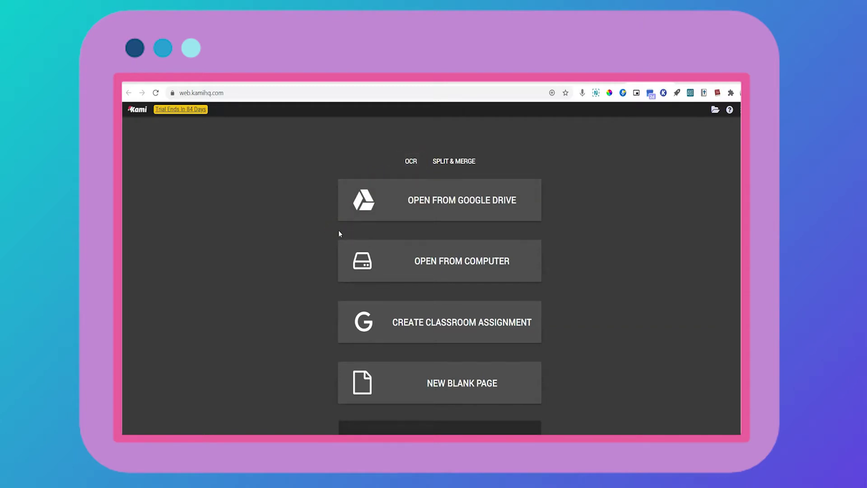
scroll(299, 300, down, 2)
scroll(299, 301, down, 1)
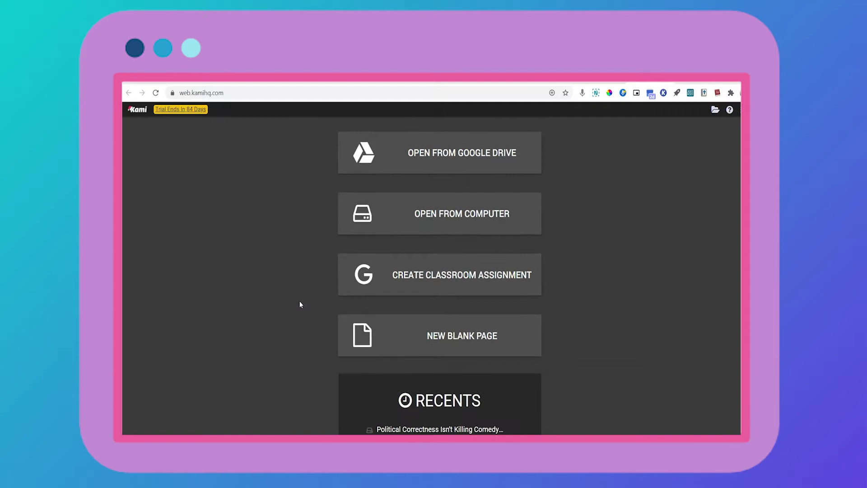
click(391, 408)
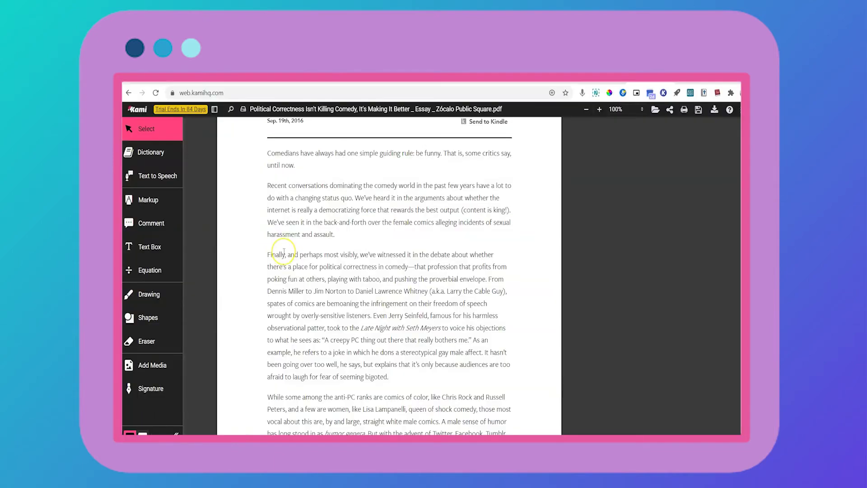
Select and clear a first-paragraph passage, then open Kami's Markup highlight, strikethrough and underline options
scroll(283, 252, up, 2)
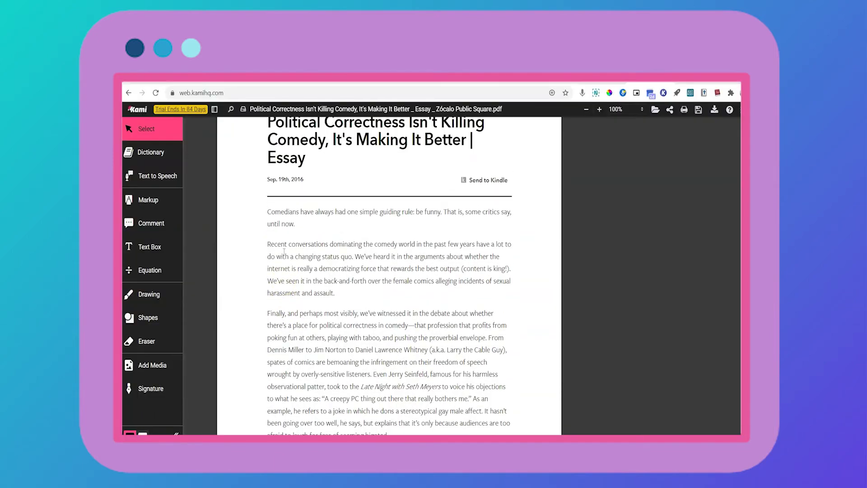
click(341, 247)
drag(341, 247, 445, 256)
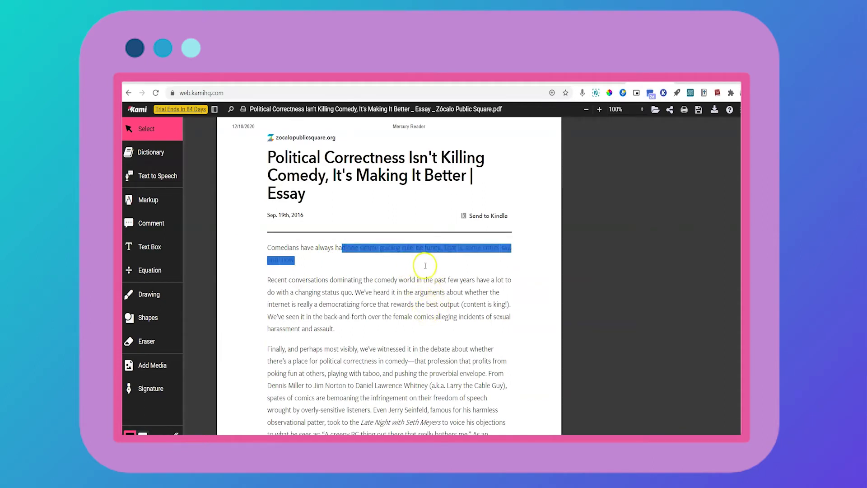
click(426, 266)
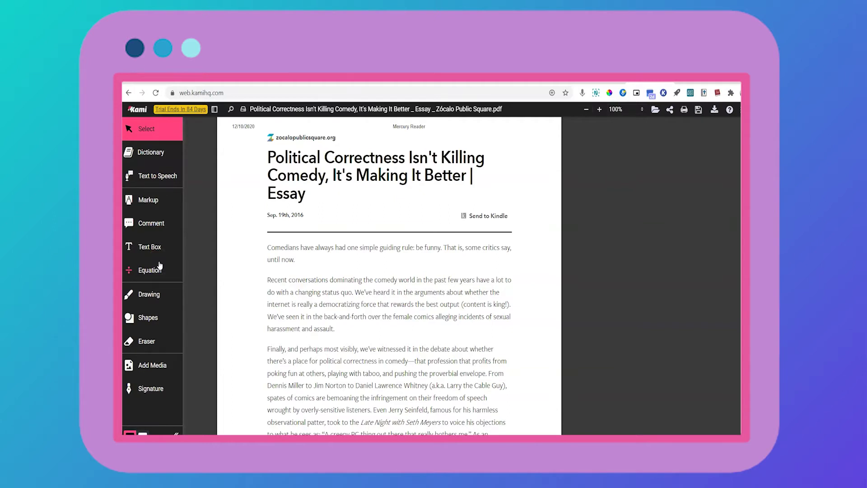
click(158, 199)
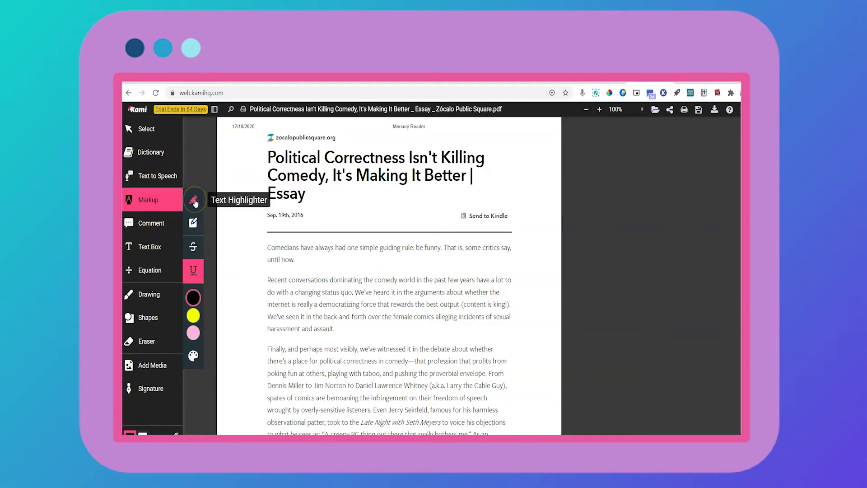
mouse_move(192, 296)
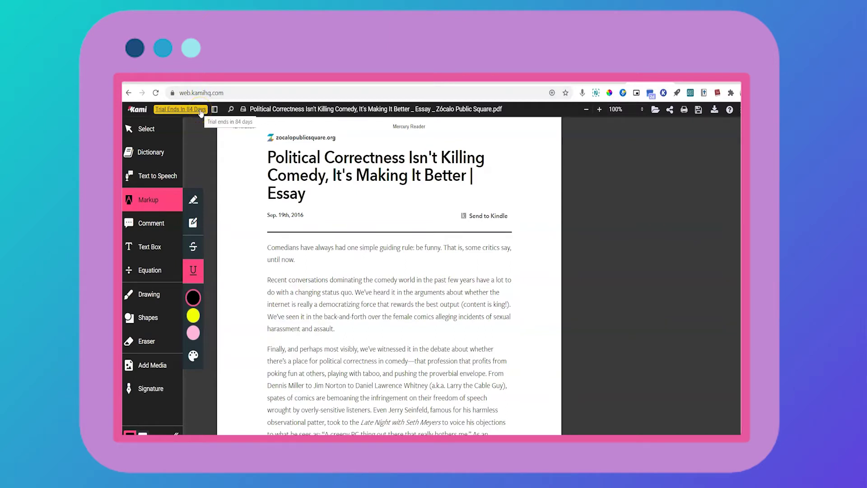
Add a Kami comment 'jhkhk' on the two lines beginning 'We've heard it in the arguments…'
click(166, 225)
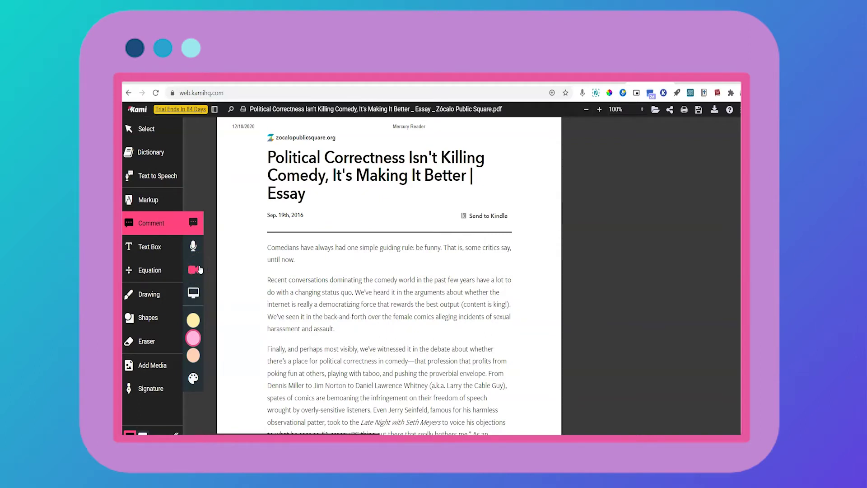
scroll(389, 271, down, 2)
drag(355, 221, 511, 234)
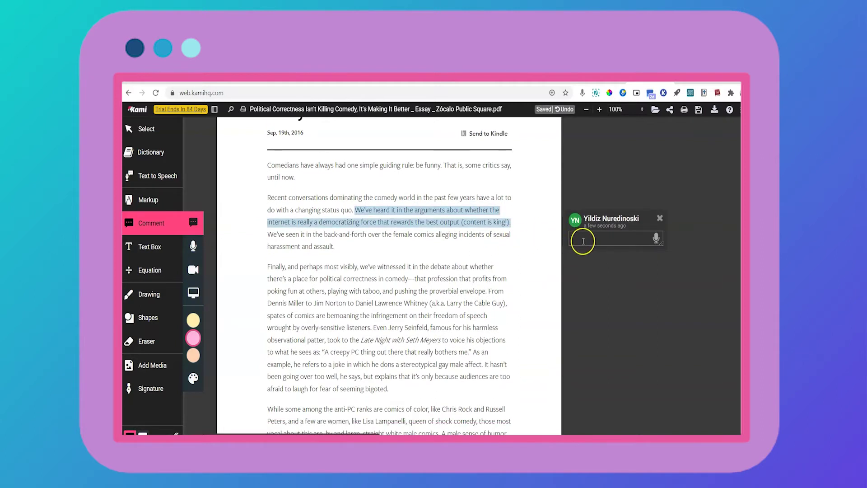
text(jhkhk)
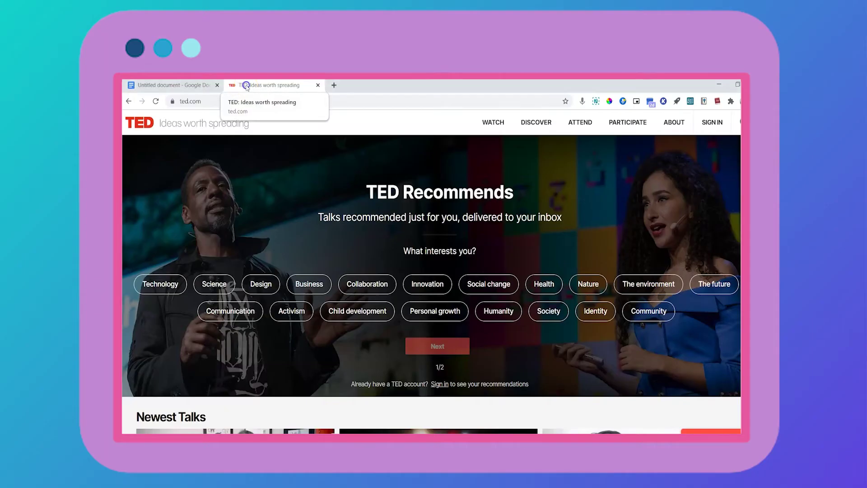
Detach the TED tab into its own smaller window positioned beside the Google Docs document
click(245, 85)
click(194, 84)
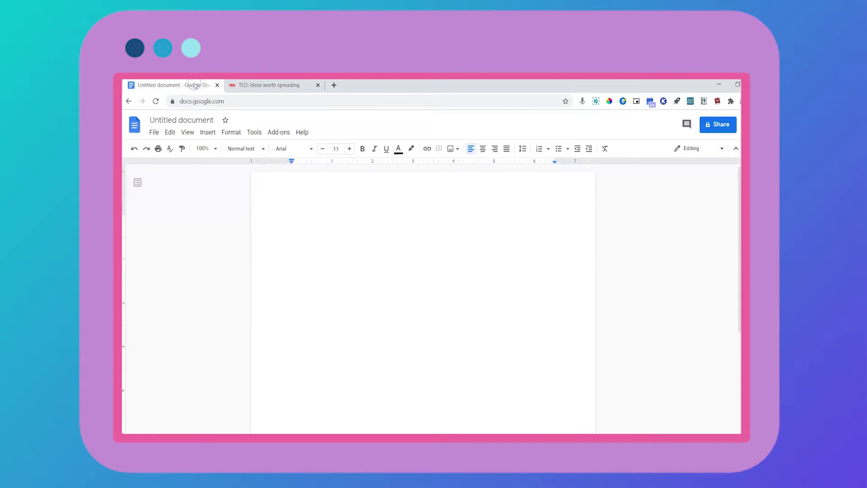
click(279, 86)
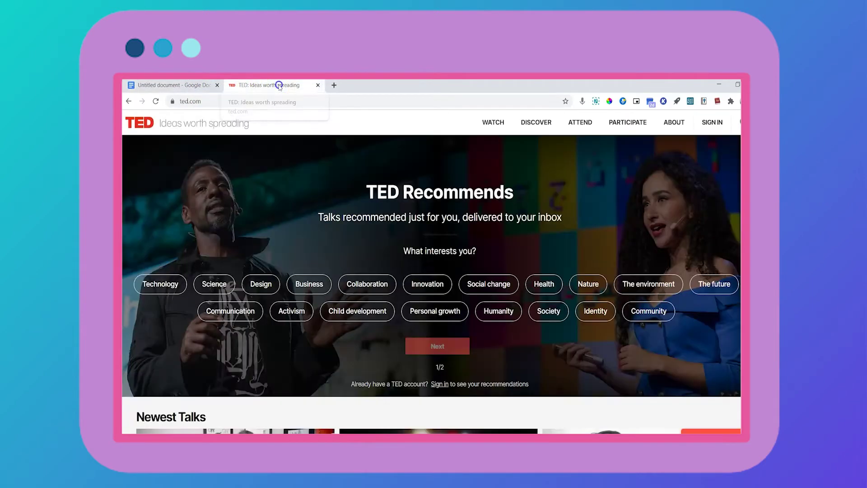
drag(279, 85, 294, 99)
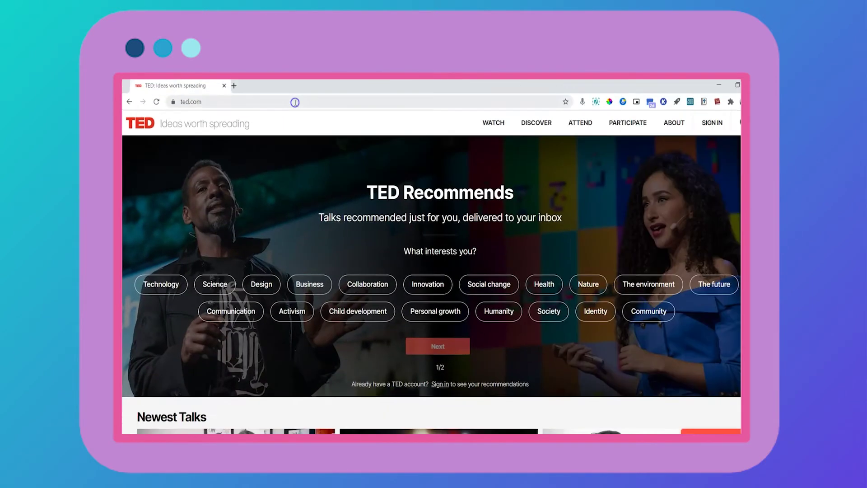
click(738, 85)
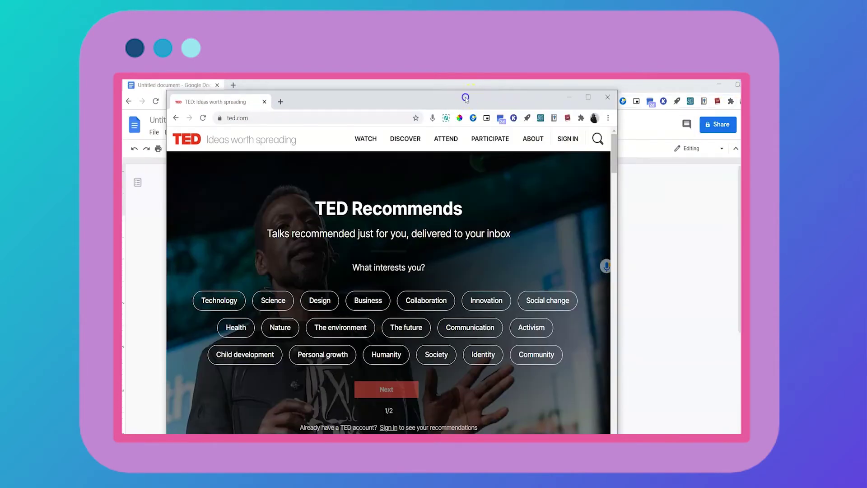
drag(465, 98, 647, 114)
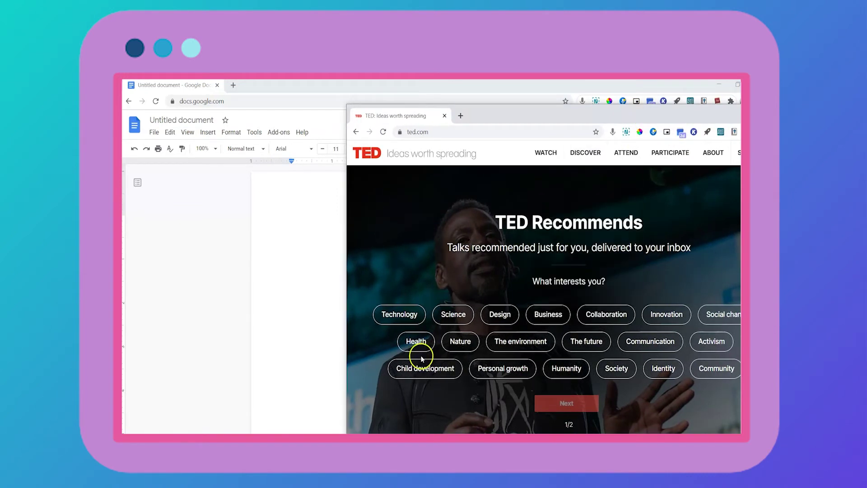
drag(569, 116, 453, 119)
Open the creative-writing TED talk, send it to picture-in-picture and start playback
mouse_move(470, 152)
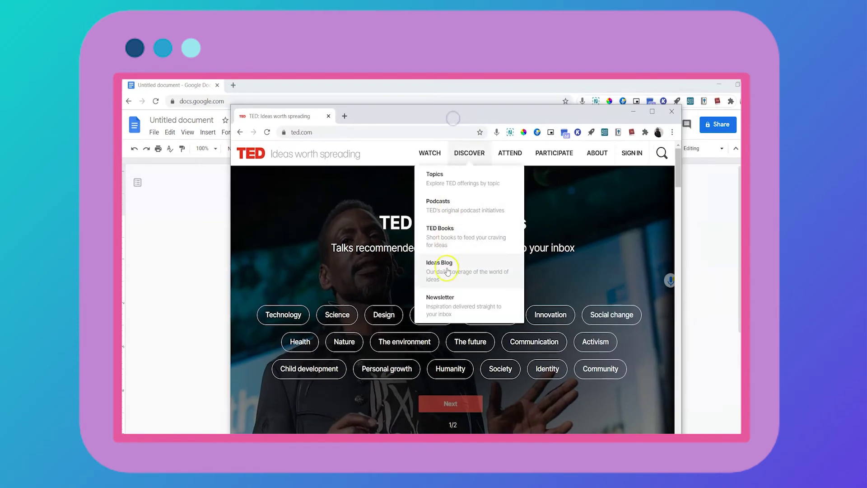
scroll(393, 327, down, 4)
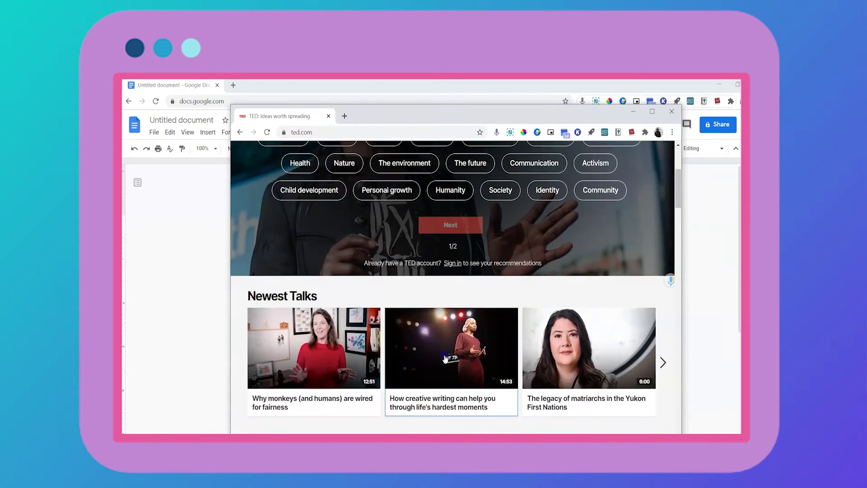
click(446, 359)
click(551, 133)
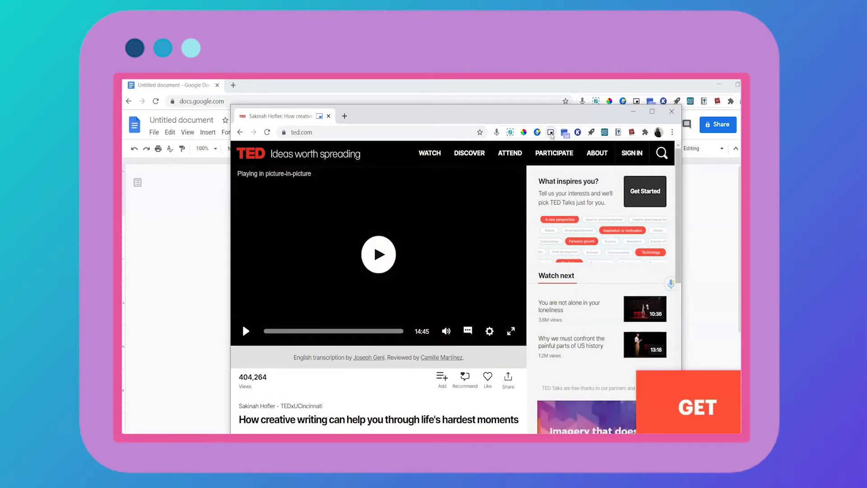
click(377, 255)
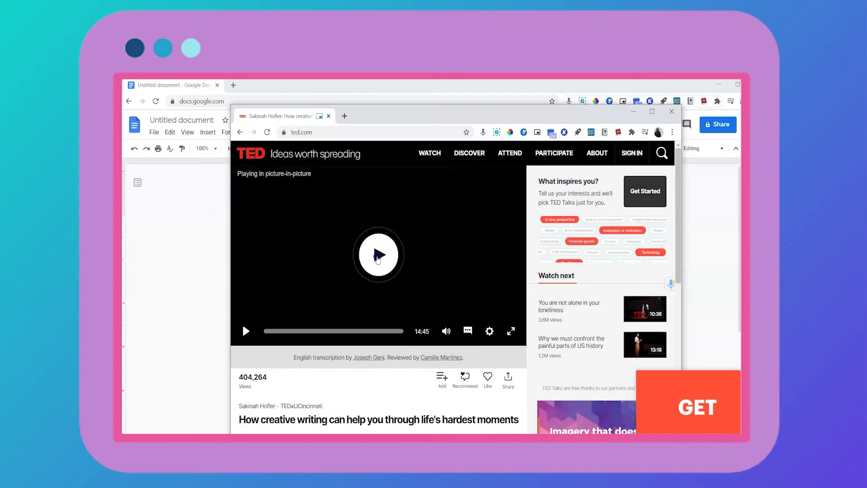
click(638, 115)
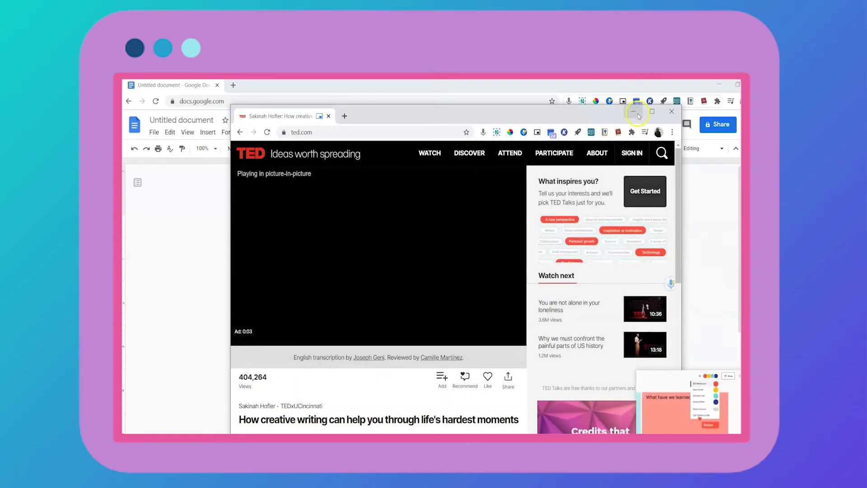
Reposition, pause and enlarge the floating TED video, then type 'Notes' at the document's top
click(637, 115)
mouse_move(683, 378)
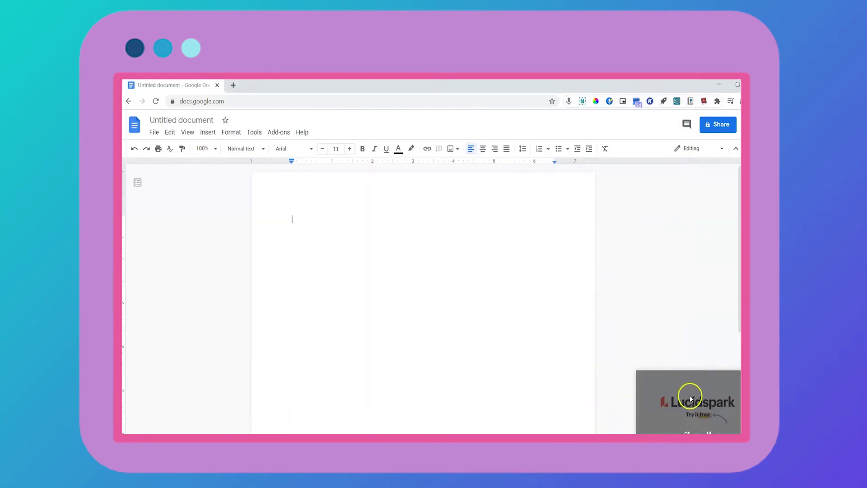
drag(690, 399, 516, 312)
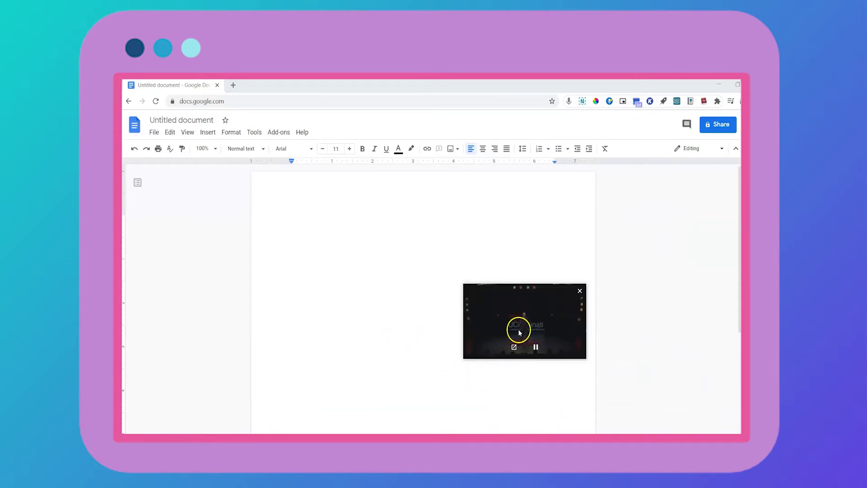
click(536, 347)
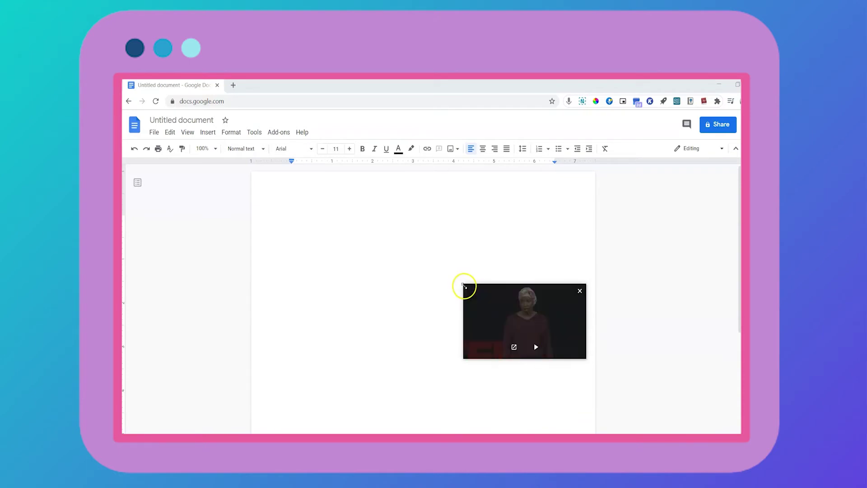
drag(465, 286, 381, 185)
drag(426, 282, 438, 351)
click(319, 229)
text(No)
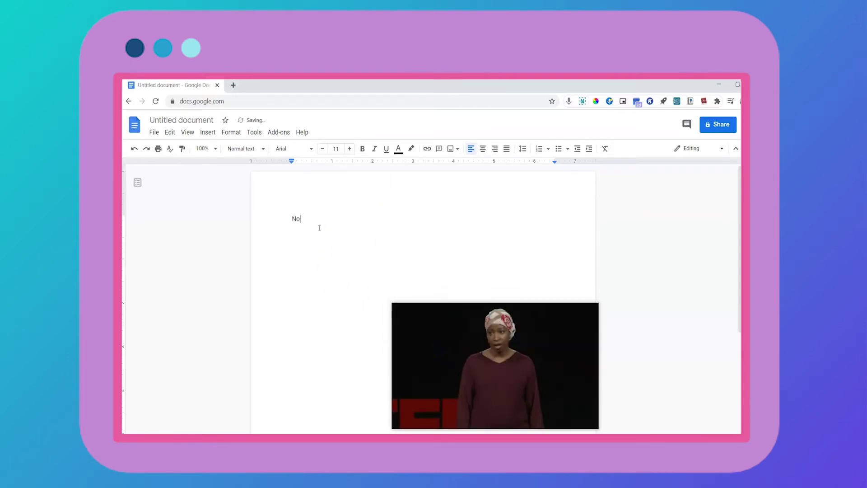
text(tes)
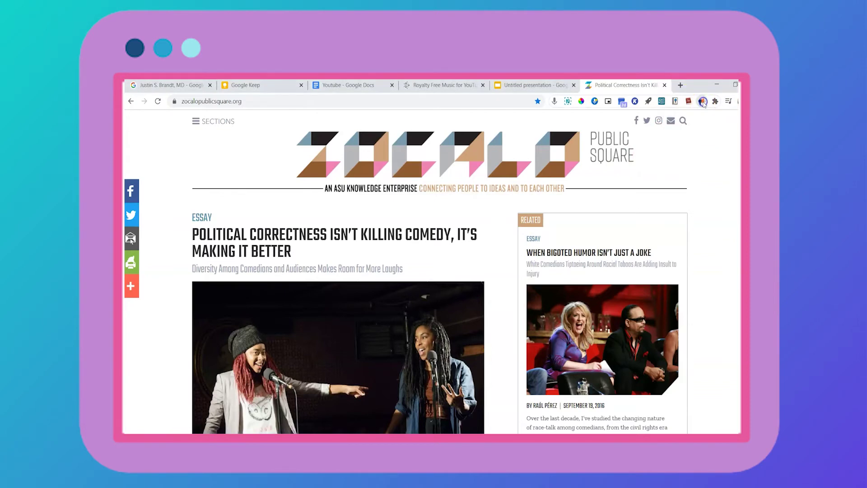
Start the read-aloud extension on the Zócalo essay, then resume and pause its playback
click(702, 102)
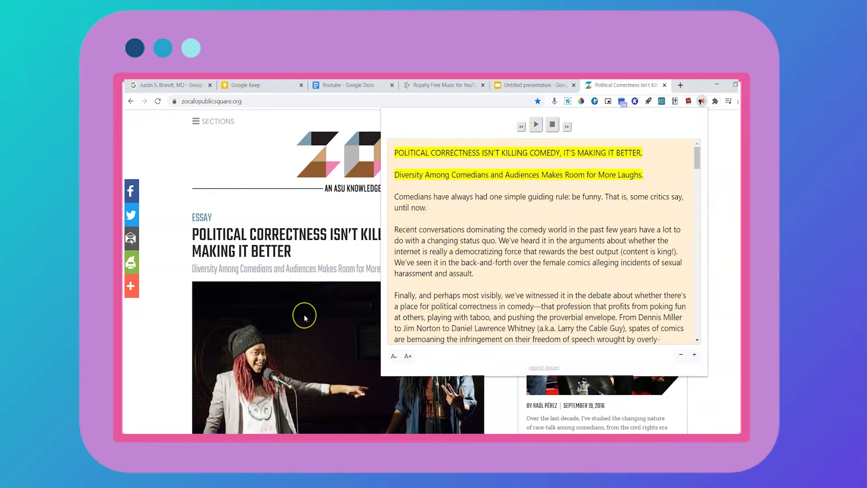
scroll(304, 315, down, 1)
scroll(328, 314, down, 6)
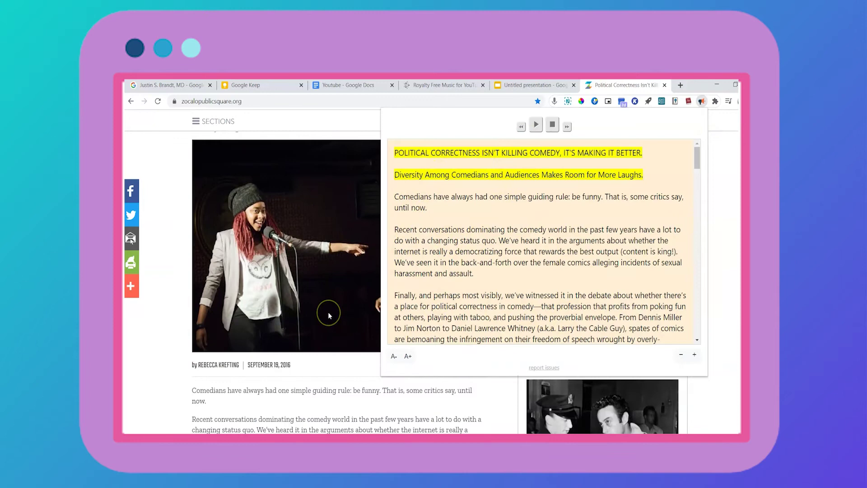
scroll(330, 315, up, 2)
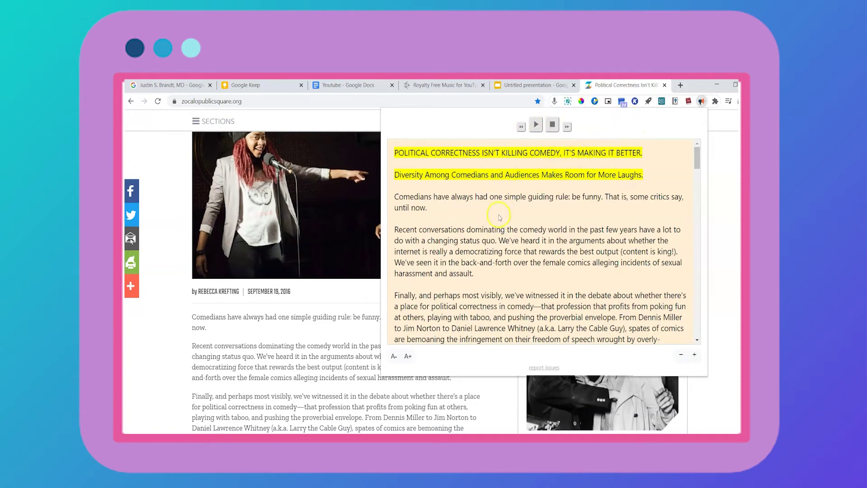
click(537, 126)
click(536, 126)
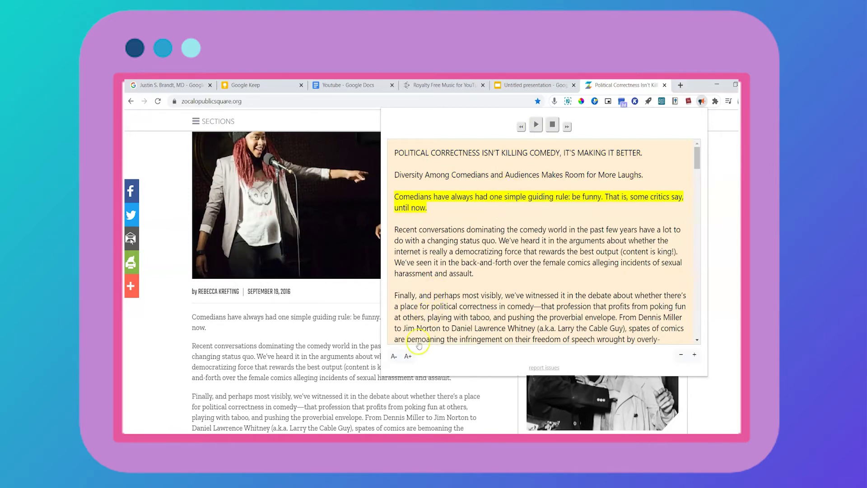
Enlarge then shrink the reader text, and stop the read-aloud to close the reader
click(408, 357)
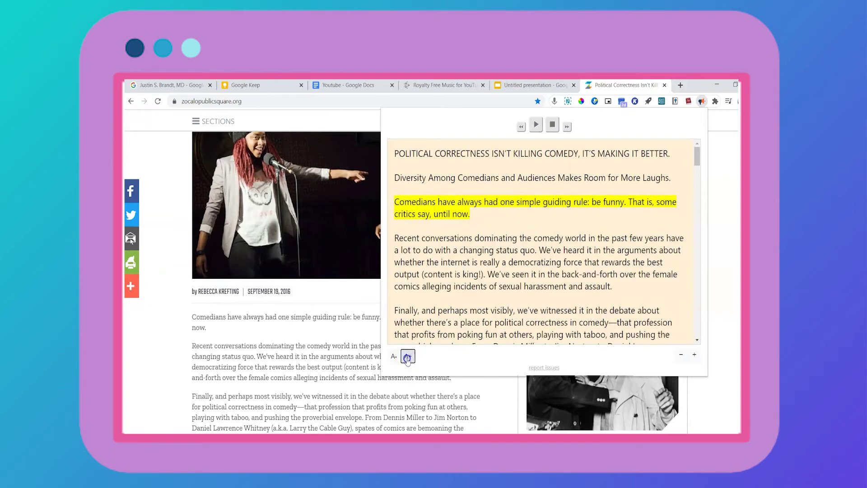
click(408, 357)
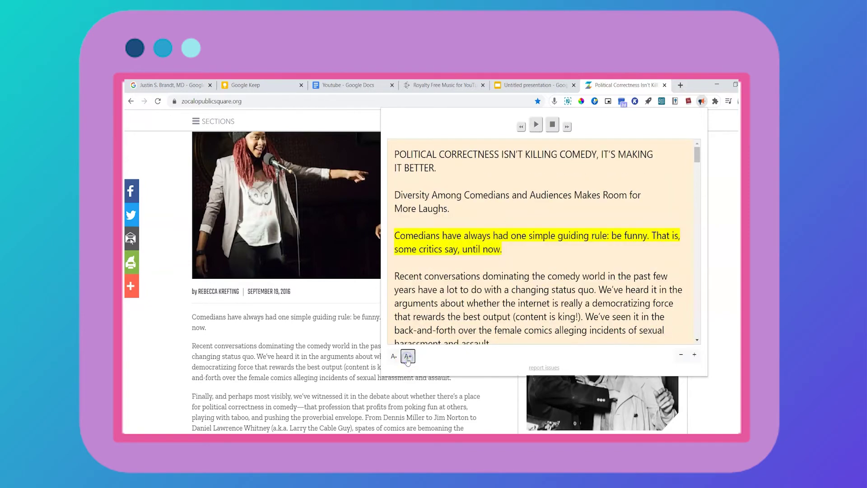
click(394, 357)
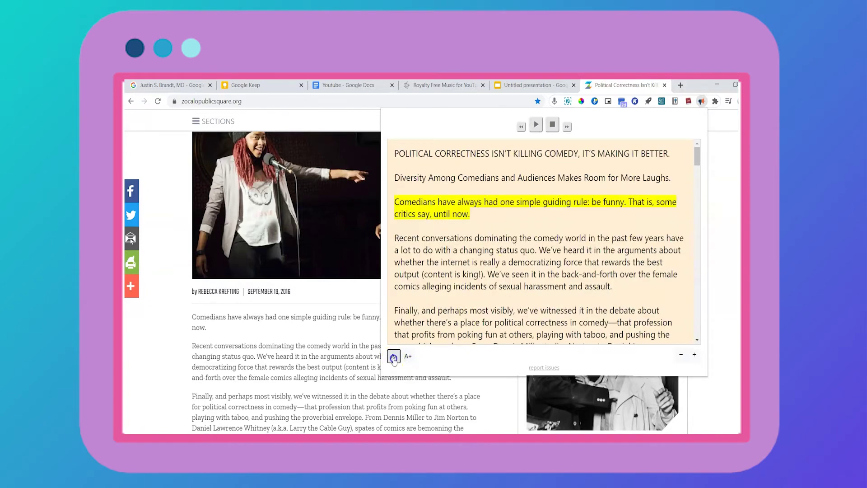
click(552, 126)
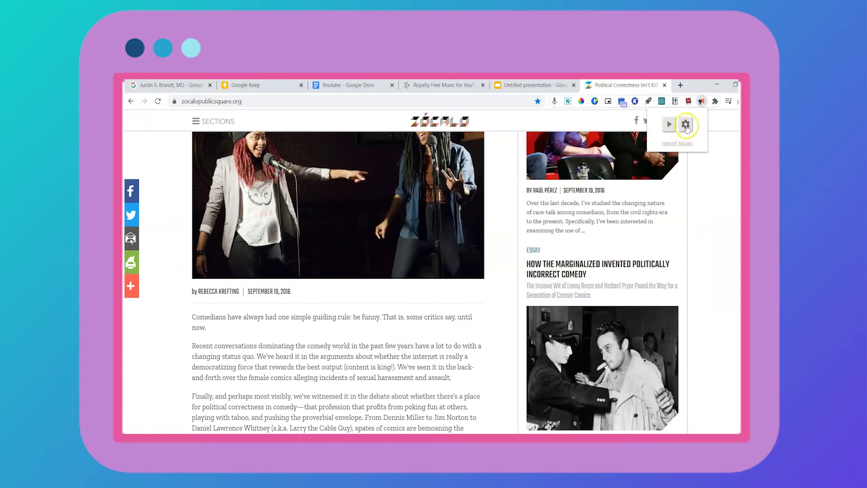
Toggle Text Highlighting in the Read Aloud options and resume reading the comedy article with Alt+P
click(686, 125)
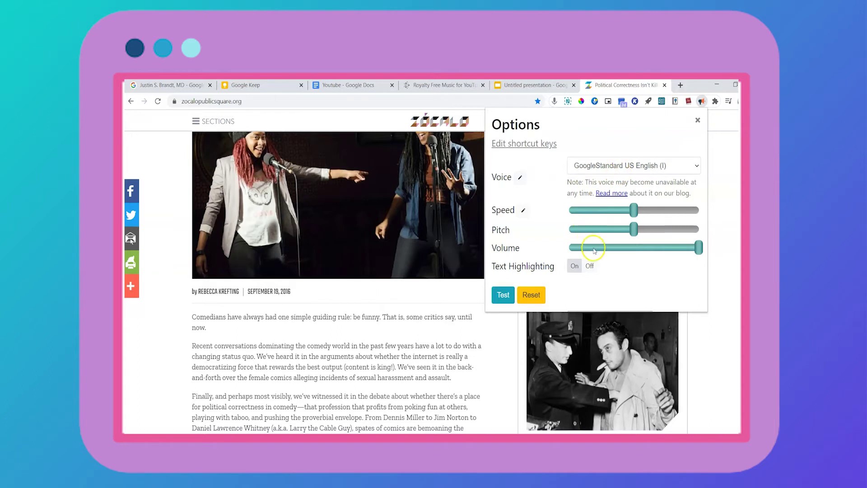
click(582, 271)
key(alt+p)
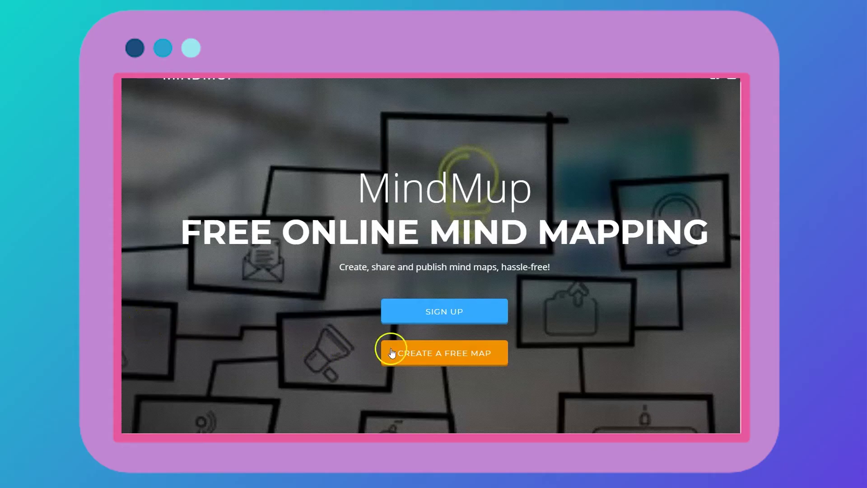
Create a free map with a central Thesis node and child nodes '1st point' and '2nd point'
click(432, 353)
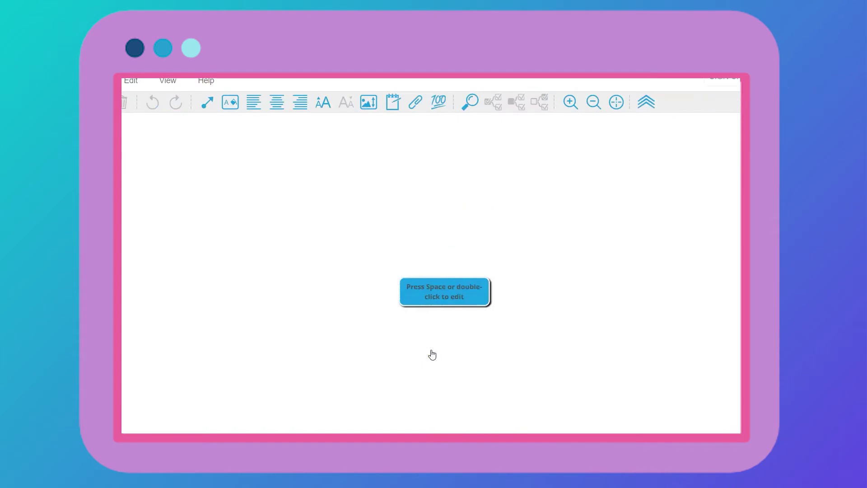
double_click(452, 296)
text(The)
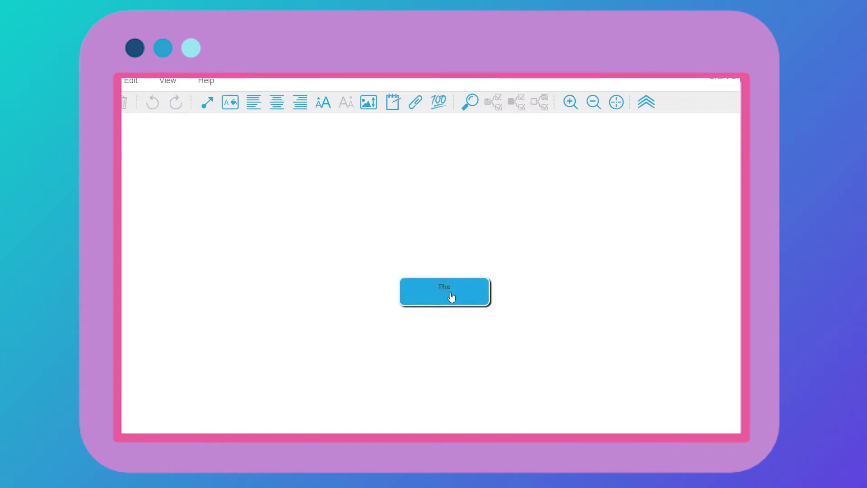
text(sis)
key(Tab)
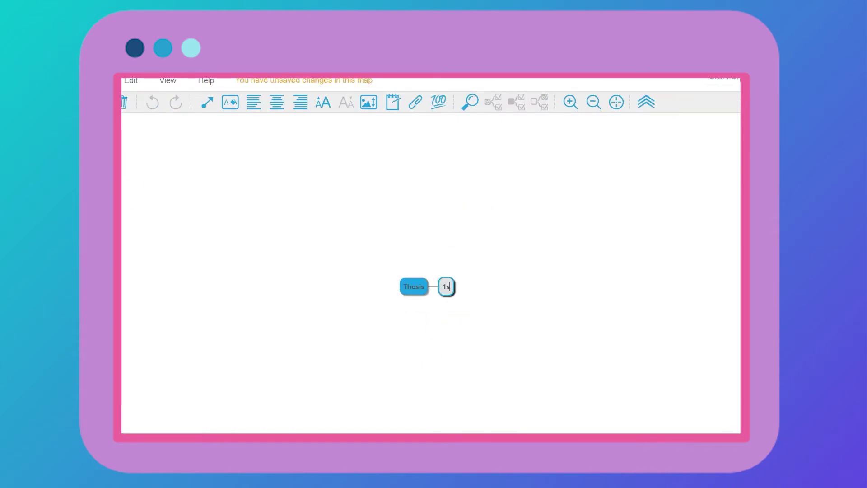
text(1st point)
key(Return)
key(Left)
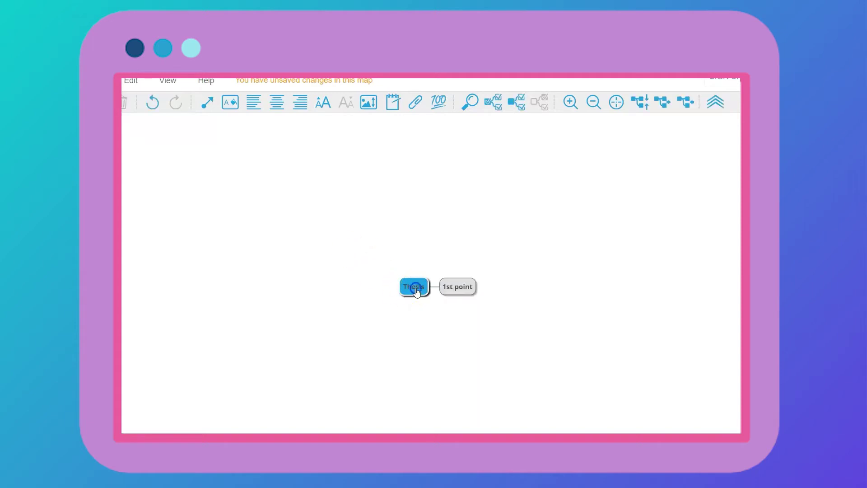
key(Tab)
text(2nd point)
key(Return)
Add '3rd point' and 'counterargument' child nodes under Thesis
click(414, 286)
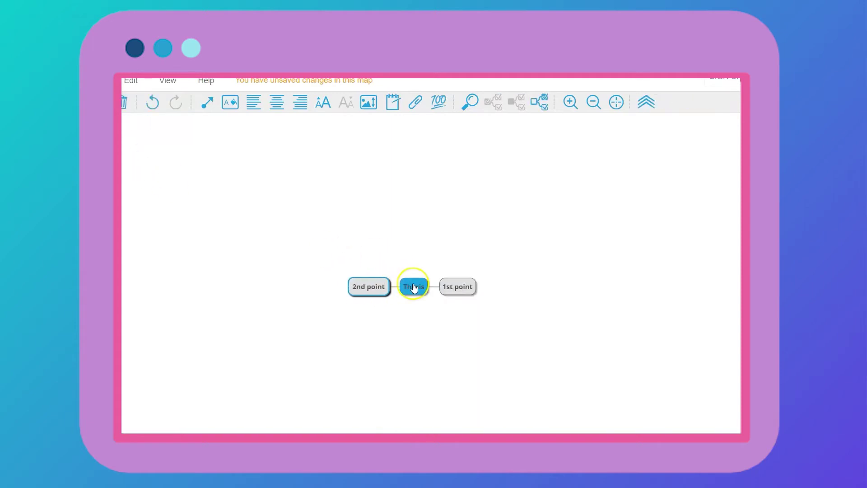
key(Tab)
text(3rd point)
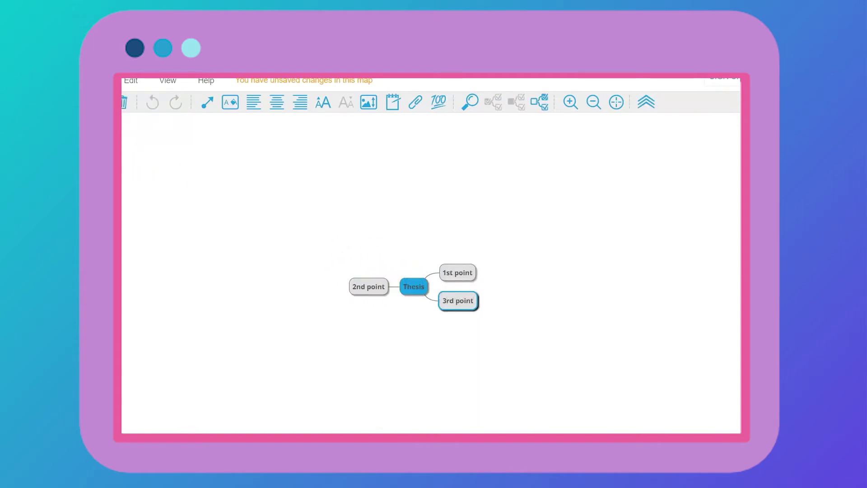
key(Return)
click(416, 293)
key(Tab)
text(counterargument)
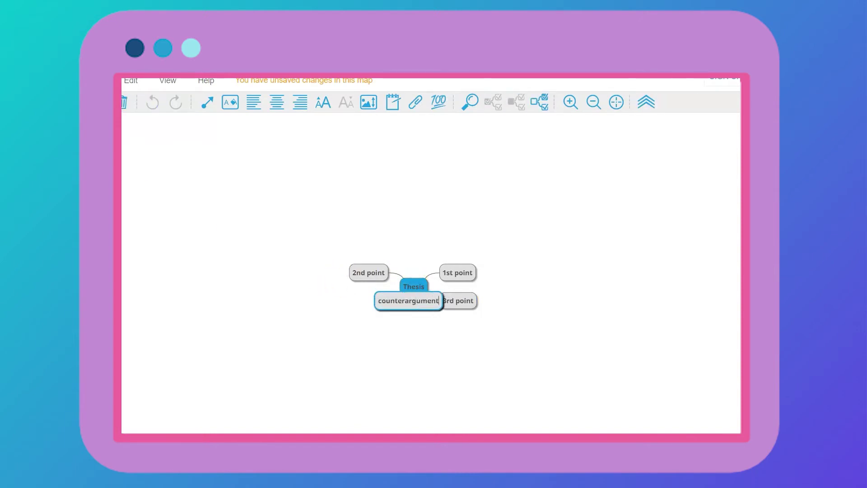
key(Return)
Add Evidence #1 and Evidence #2 under 1st point, and evidence nodes under 2nd and 3rd points
click(458, 273)
key(Tab)
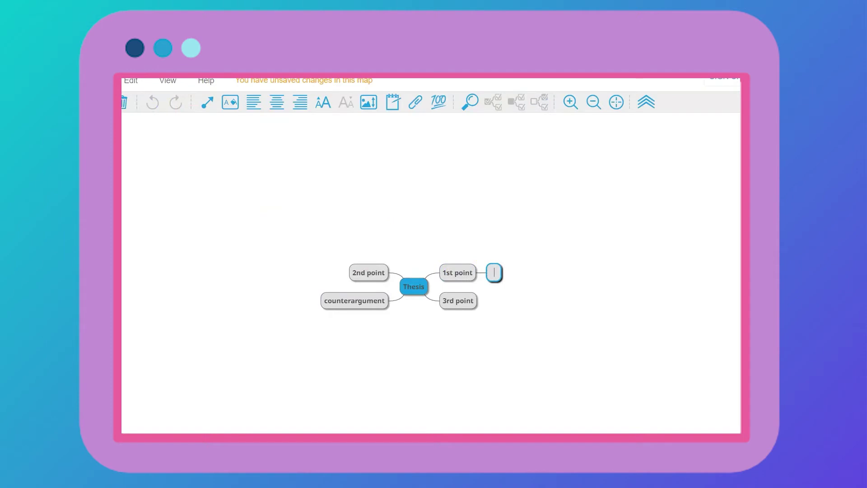
text(Evidence #1)
key(Return)
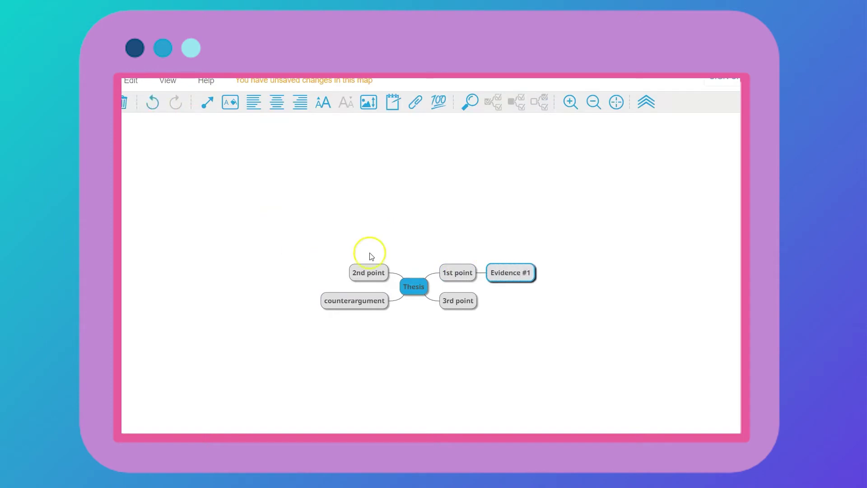
click(457, 272)
key(Tab)
text(Evidence #)
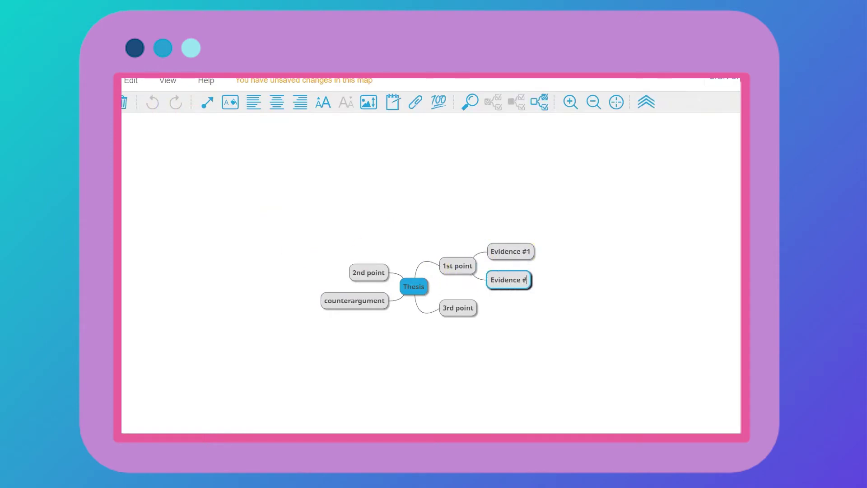
text(2)
key(Return)
click(360, 273)
key(Tab)
text(Evidenc)
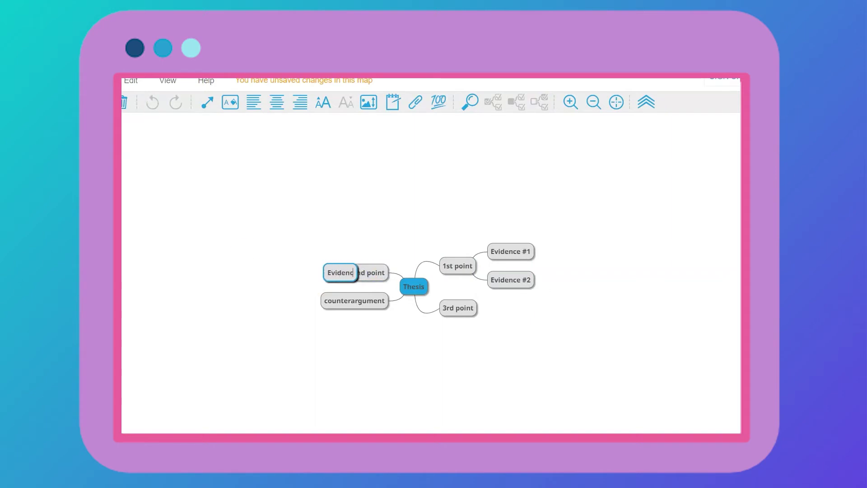
text(e #1)
key(Return)
click(458, 308)
key(Tab)
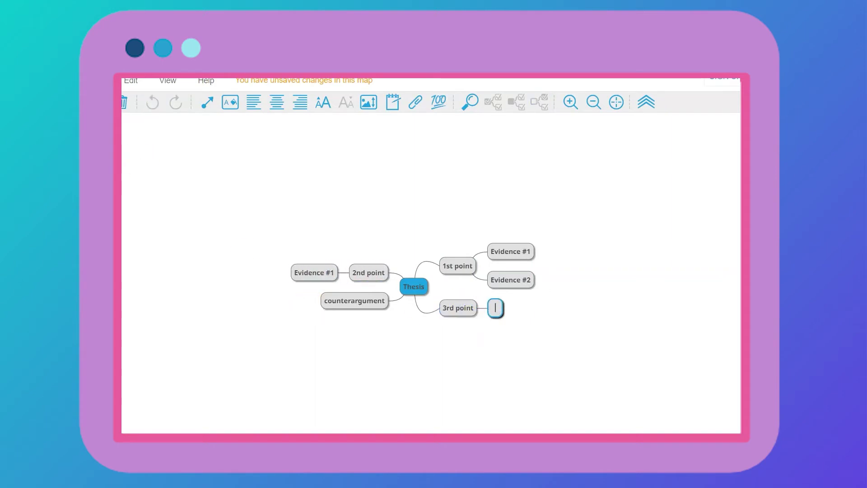
text(Evidence #1)
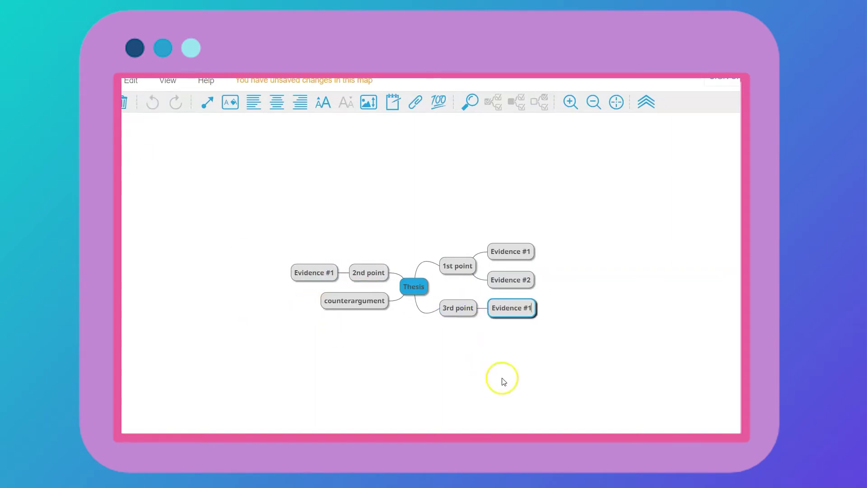
key(Return)
Paste article quotes as notes on Evidence #1 and Evidence #2, including the political correctness paragraph
click(509, 248)
key(ctrl+v)
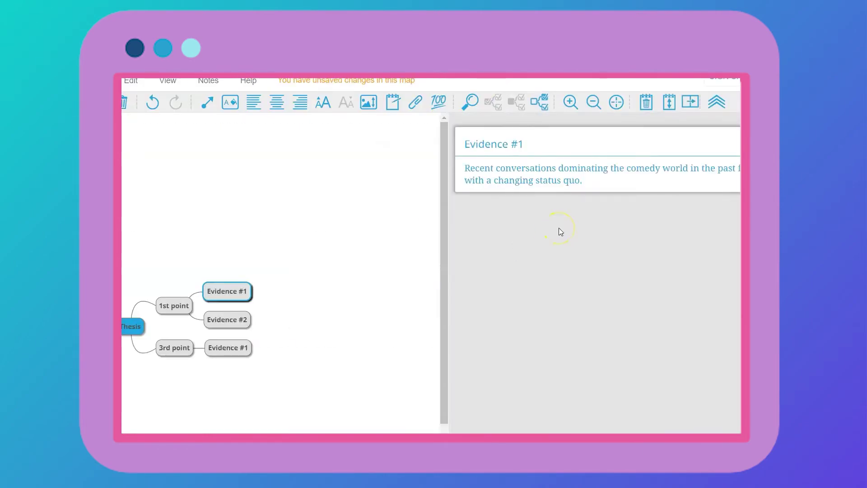
click(228, 320)
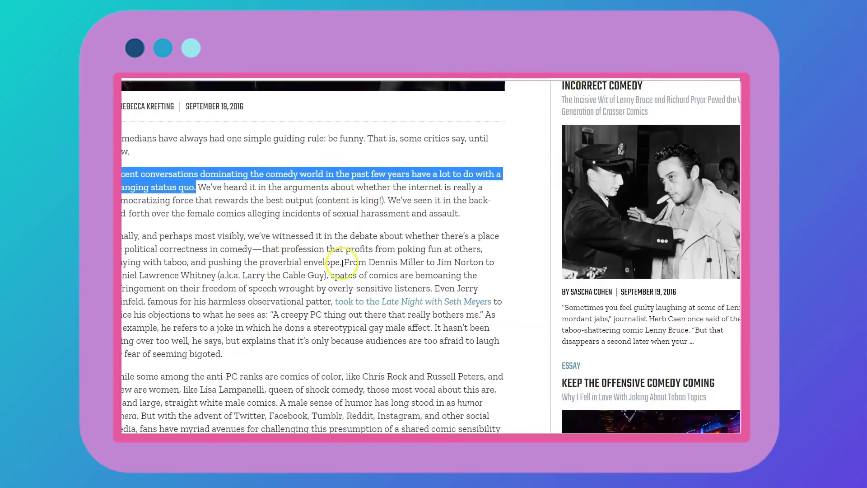
drag(342, 263, 123, 236)
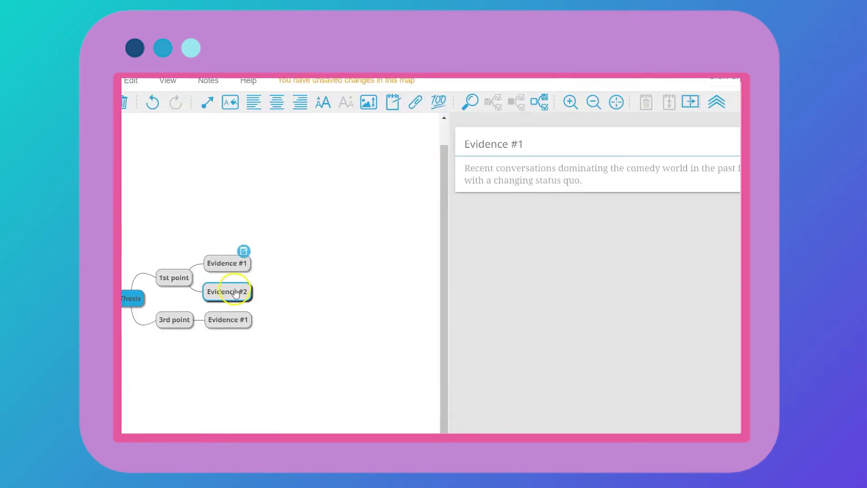
click(231, 292)
text(Finally, and perhaps most visibly, we’ve witnessed it in the debate about whether there’s a place for political correctness in comedy—that profession that profits from poking fun at others, playing with taboo, and pushing the proverbial envelope.)
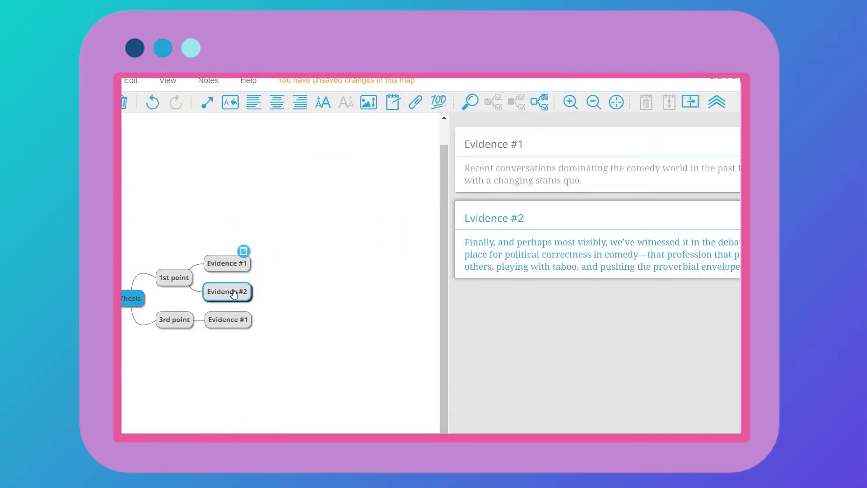
click(314, 303)
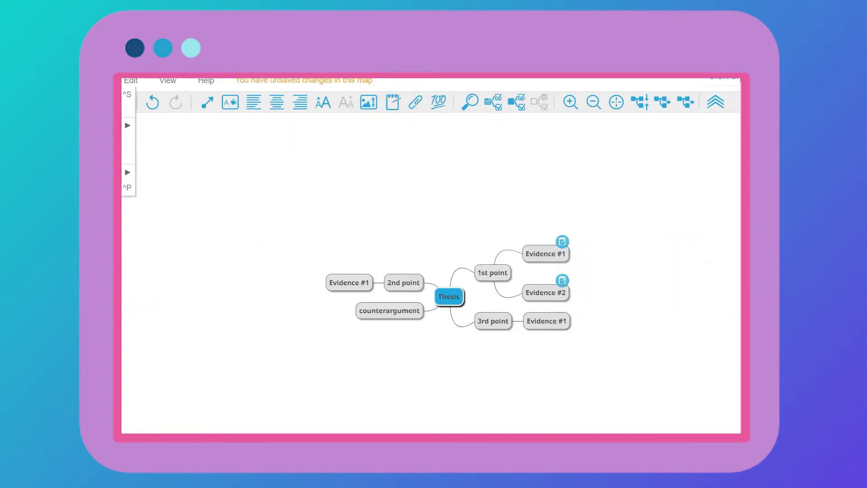
Export the map as an Outline with Include text notes ticked
click(128, 171)
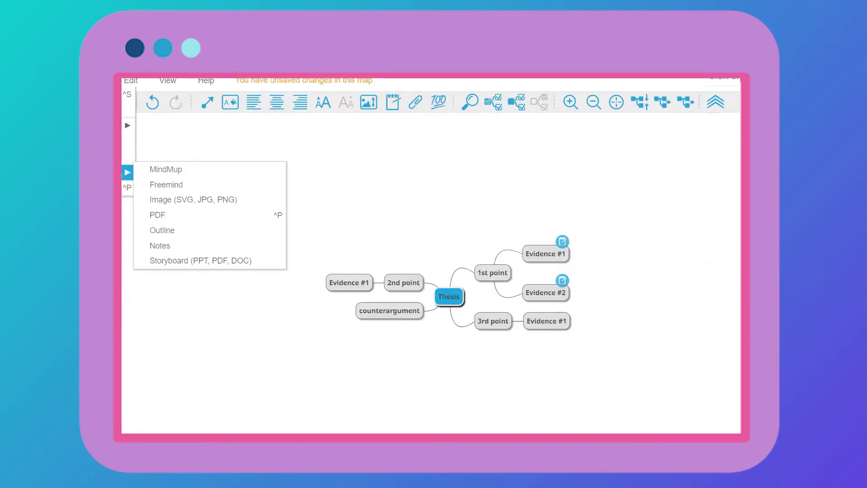
click(183, 228)
click(463, 328)
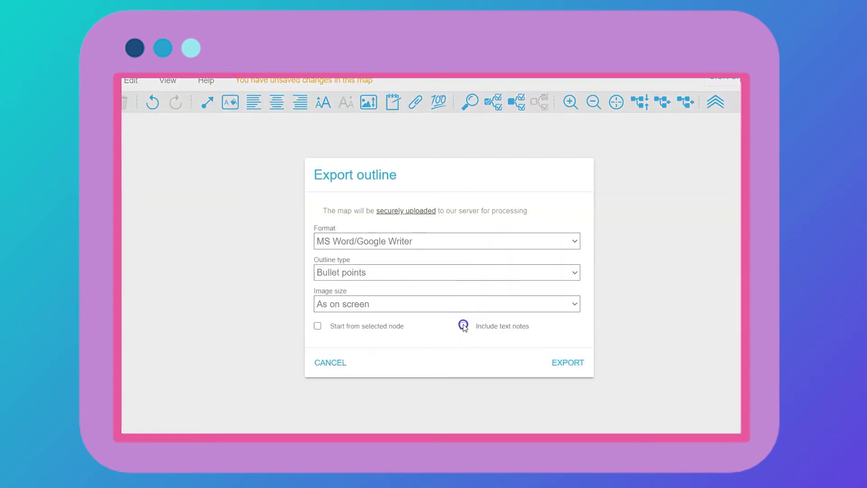
click(568, 362)
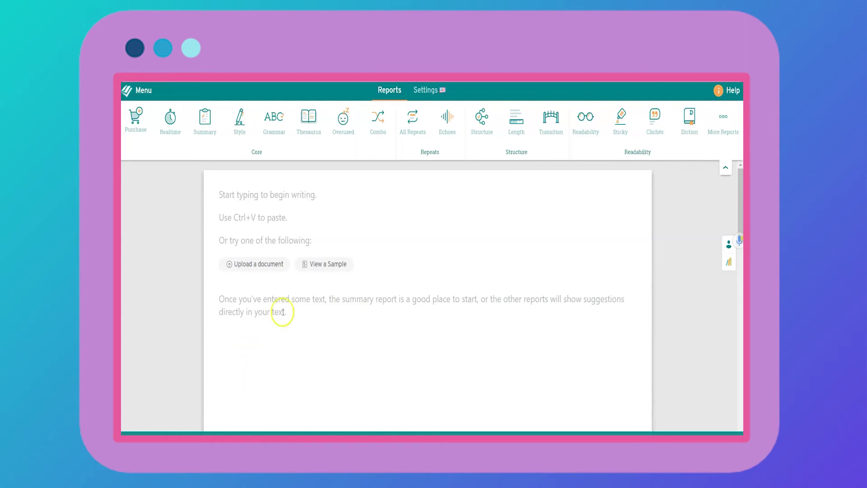
Load the sample hammock document and open the spelling-mistake explanation for 'beofre'
click(327, 265)
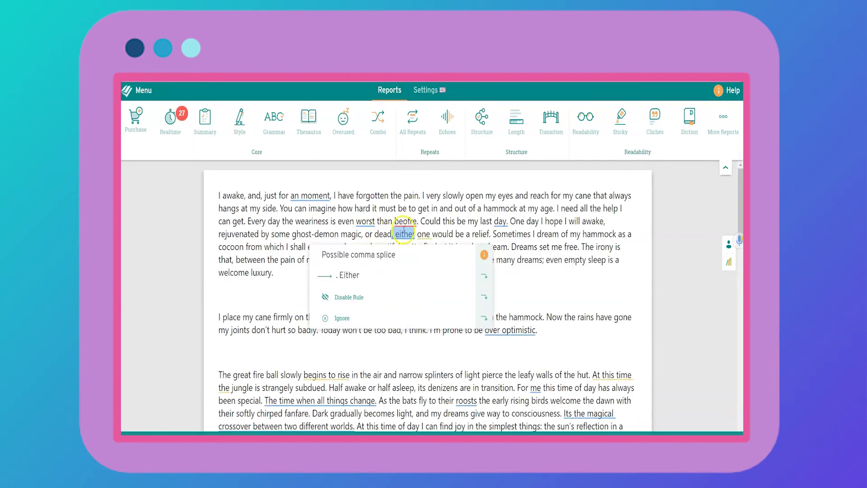
mouse_move(403, 221)
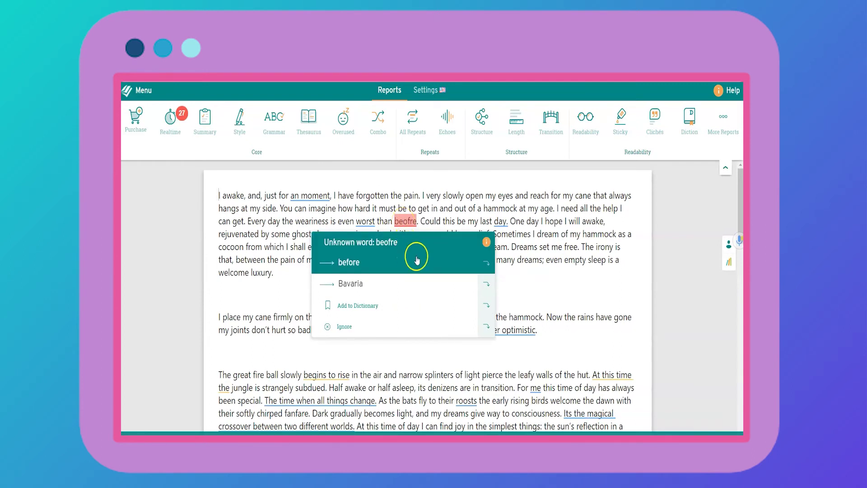
click(486, 244)
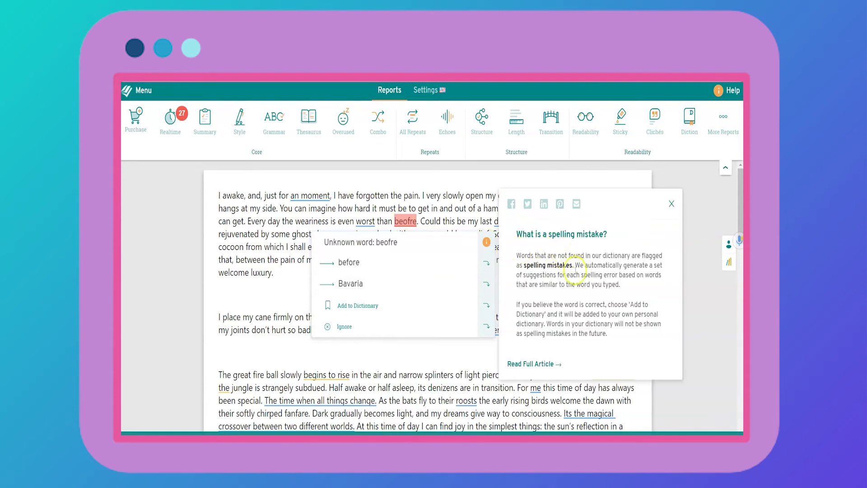
Close the spelling help, then read and close the compound-words explanation for 'over optimistic'
click(673, 204)
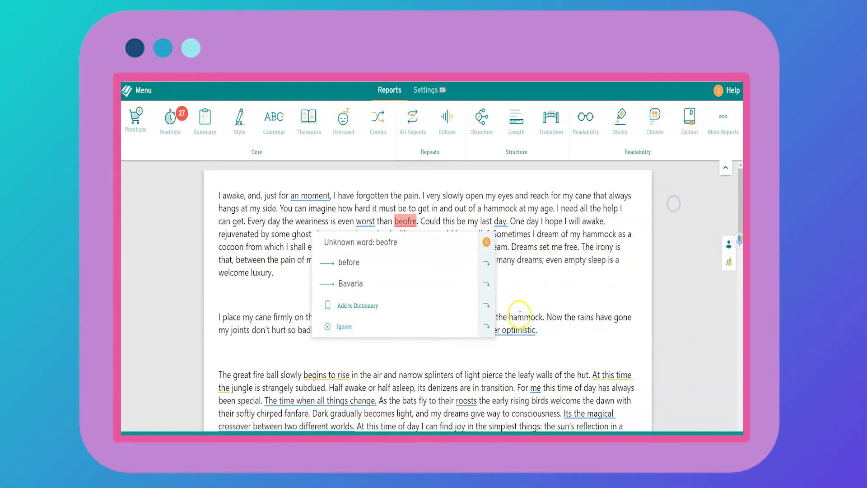
click(523, 331)
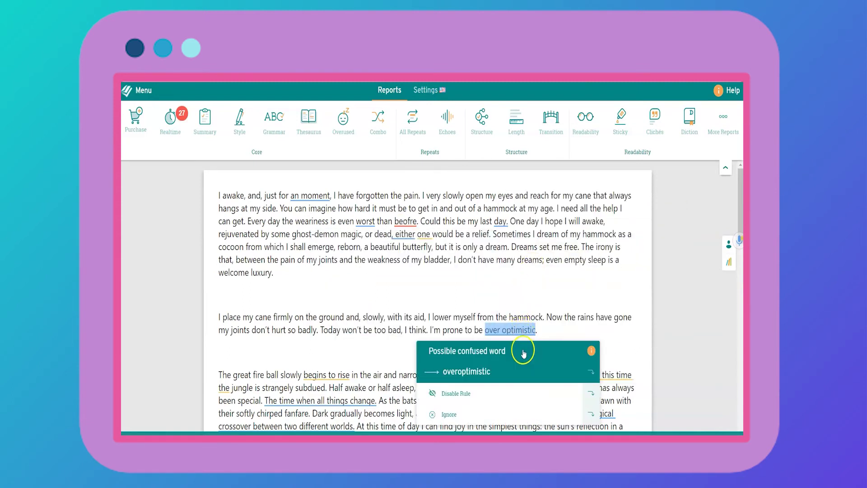
click(591, 351)
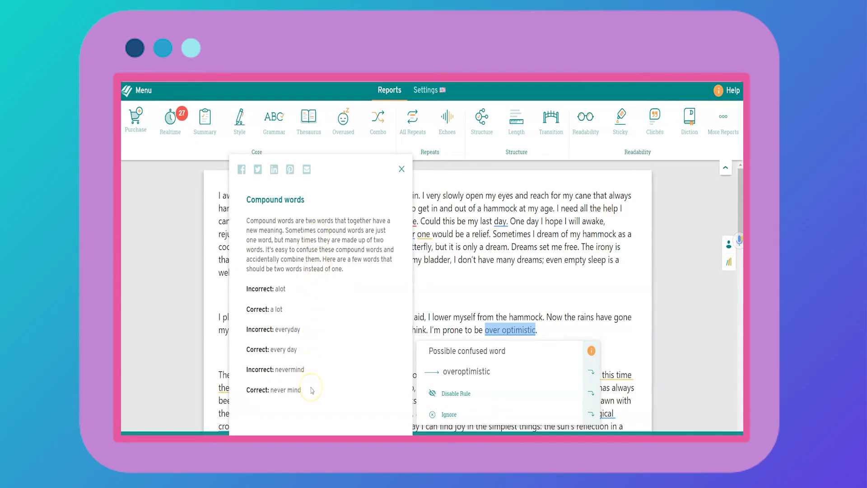
click(402, 169)
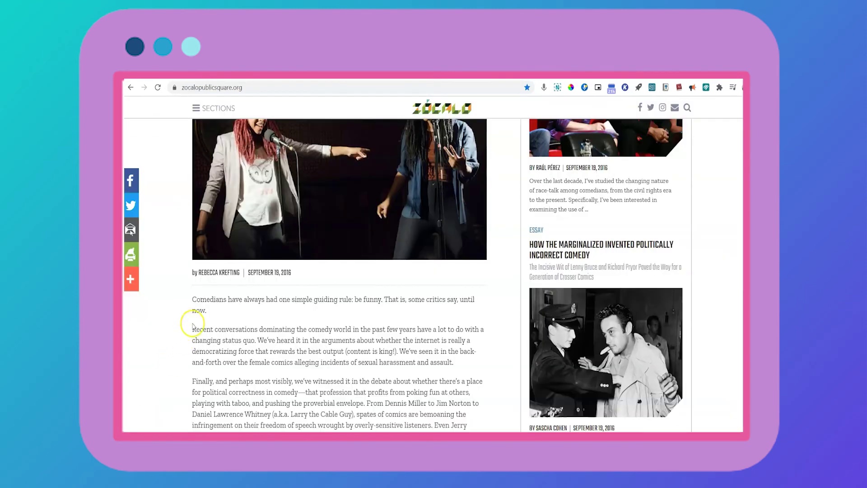
Select the essay sentence beginning 'Recent conversations'
drag(193, 329, 252, 340)
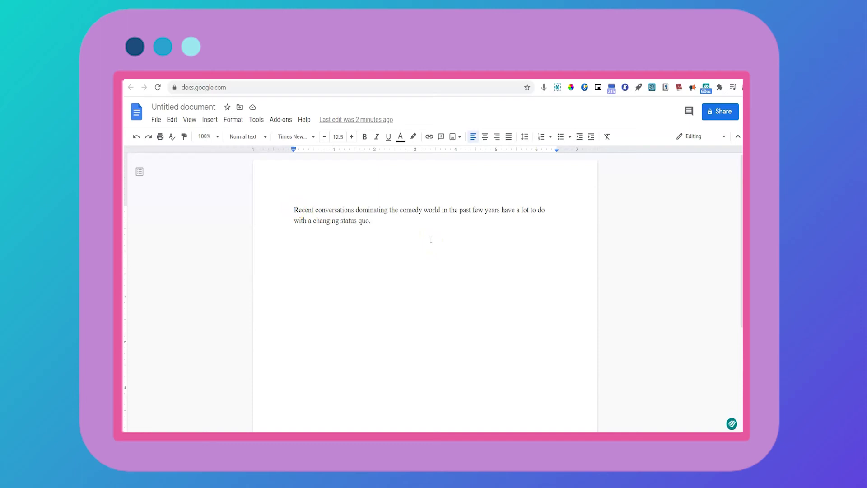
Open the Prepostseo extension and go to its full plagiarism checker website
click(400, 239)
click(652, 89)
click(653, 88)
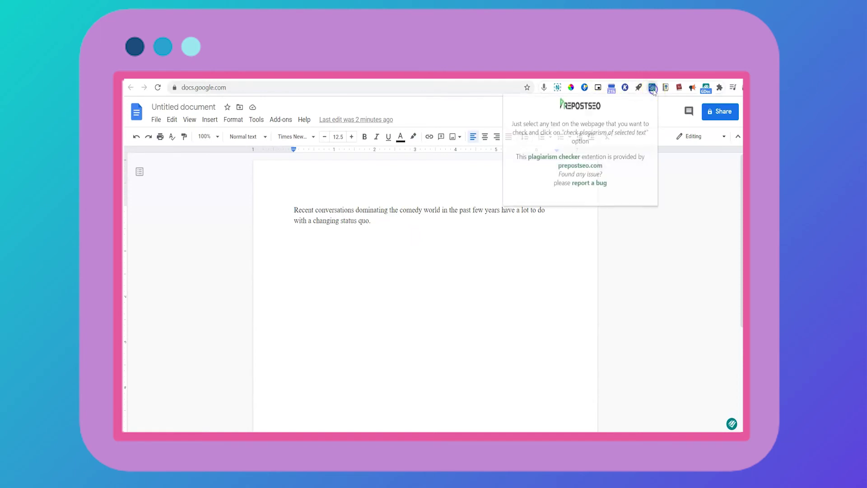
click(542, 158)
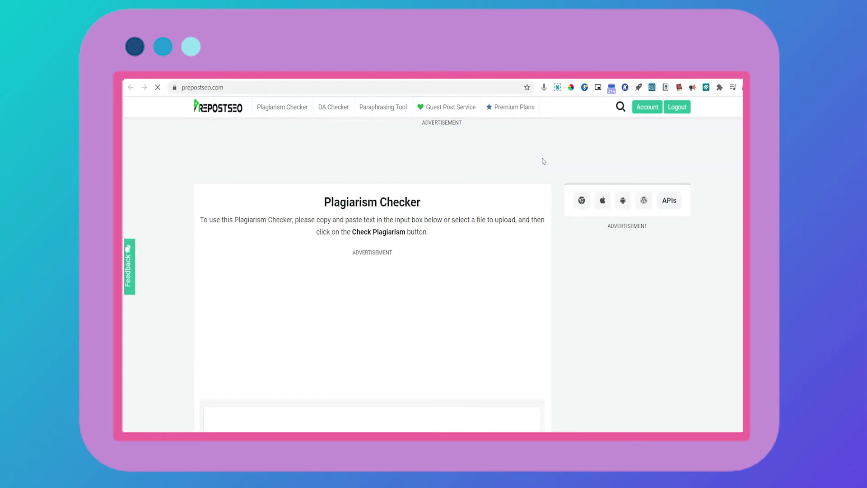
Paste the copied comedy sentence into the checker and run Check Plagiarism
click(267, 270)
scroll(268, 273, down, 2)
click(273, 274)
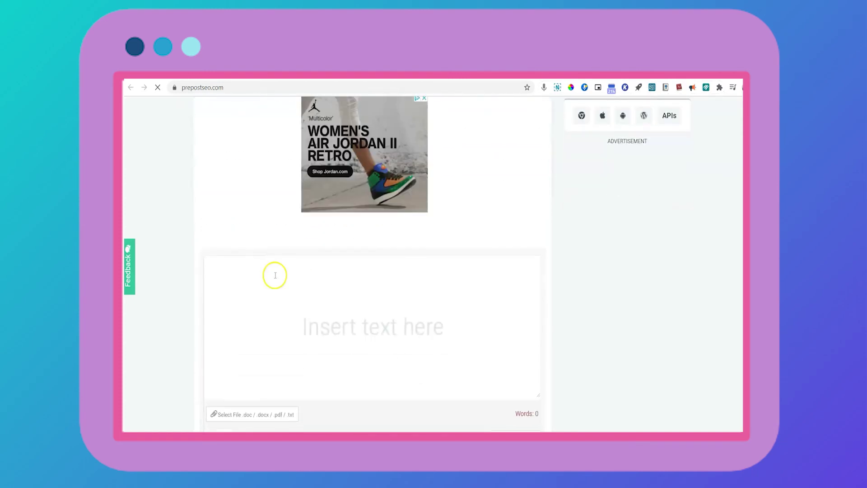
click(310, 306)
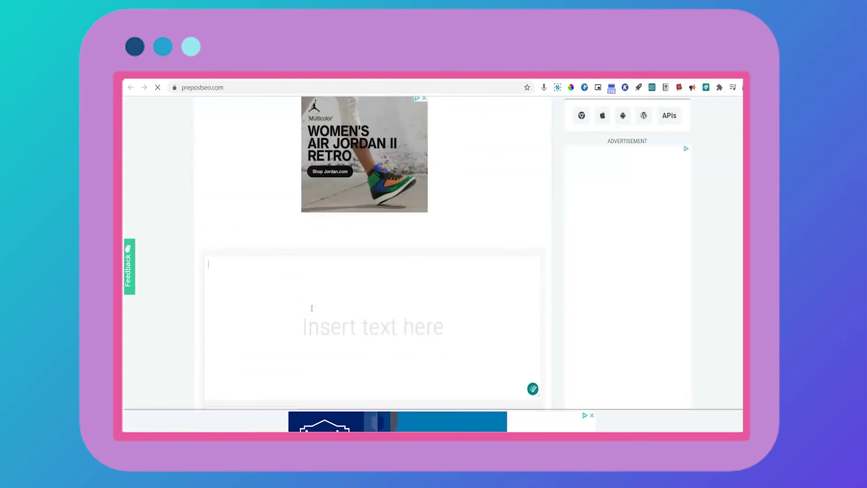
text(Recent conversations dominating the comedy world in the past few years have a lot to do with a changing status quo)
click(339, 308)
scroll(340, 308, down, 3)
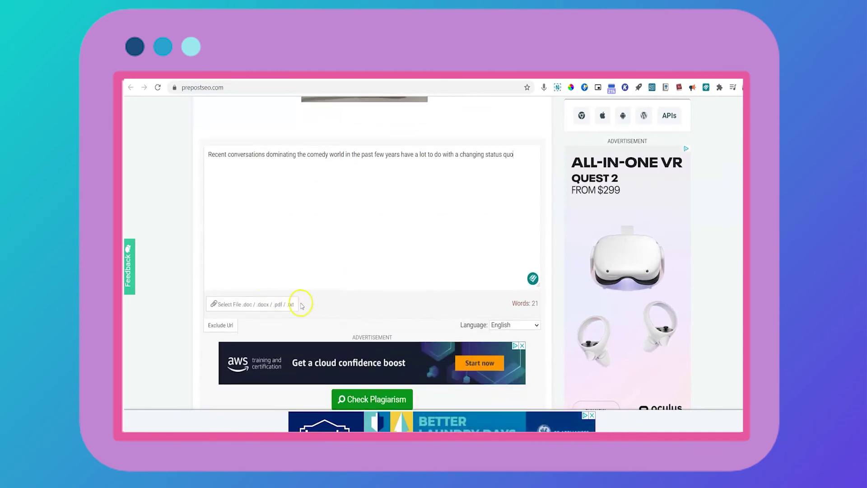
scroll(331, 289, down, 1)
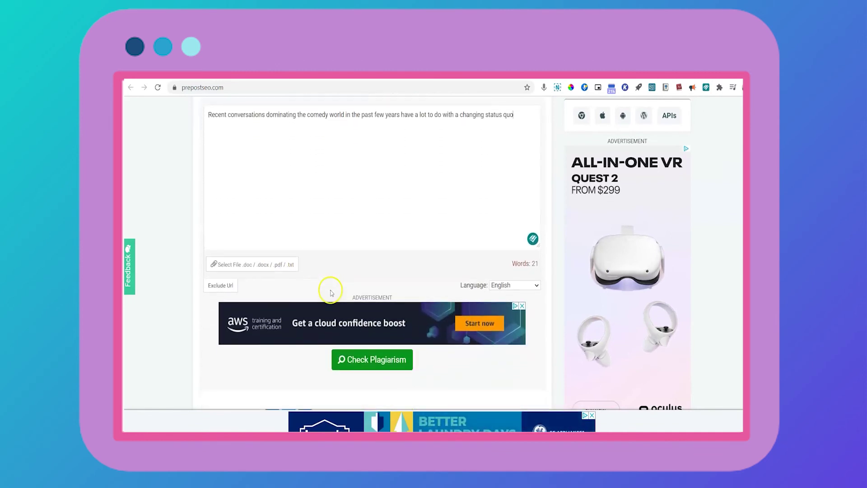
click(382, 362)
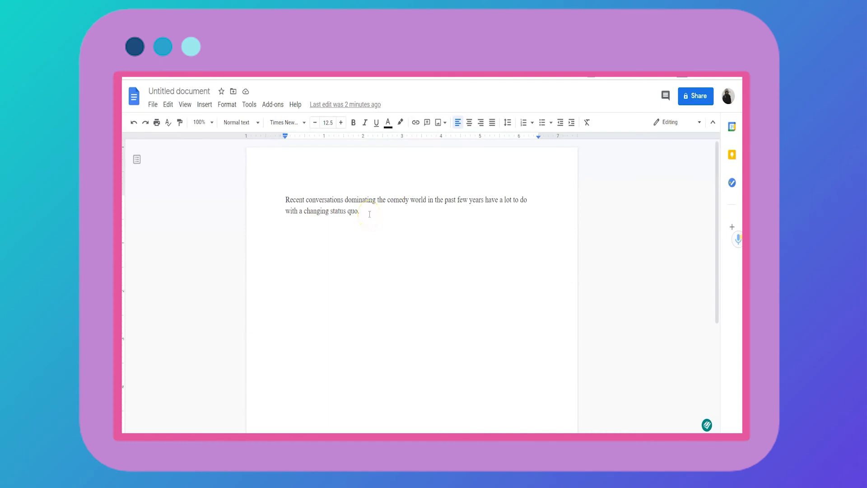
Start a comment on the 'Recent conversations' sentence with the draft text 'great'
double_click(368, 213)
click(458, 215)
mouse_move(571, 202)
click(581, 197)
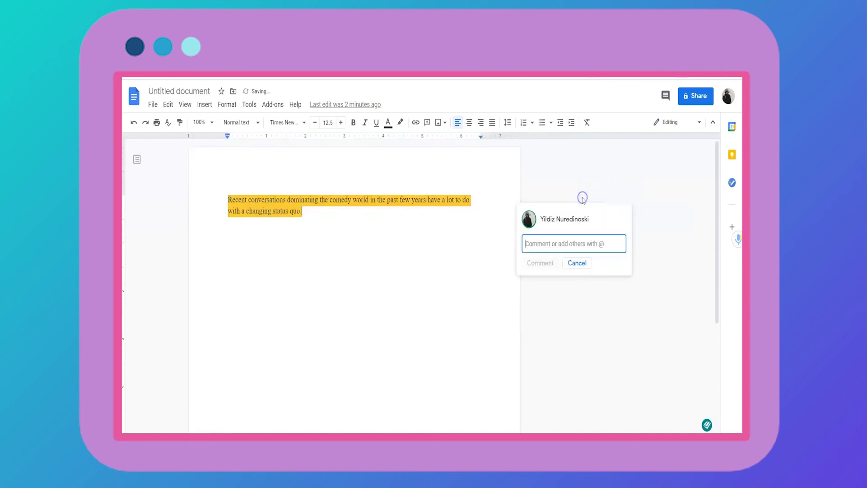
text(grea)
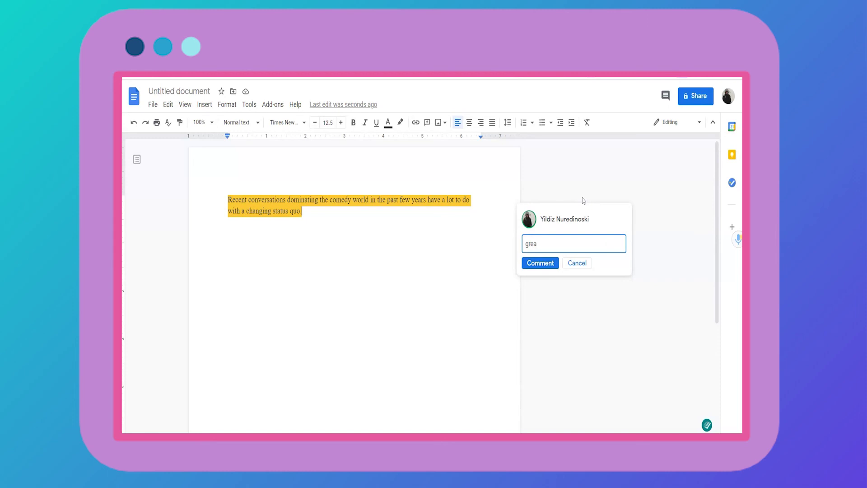
text(t)
click(583, 201)
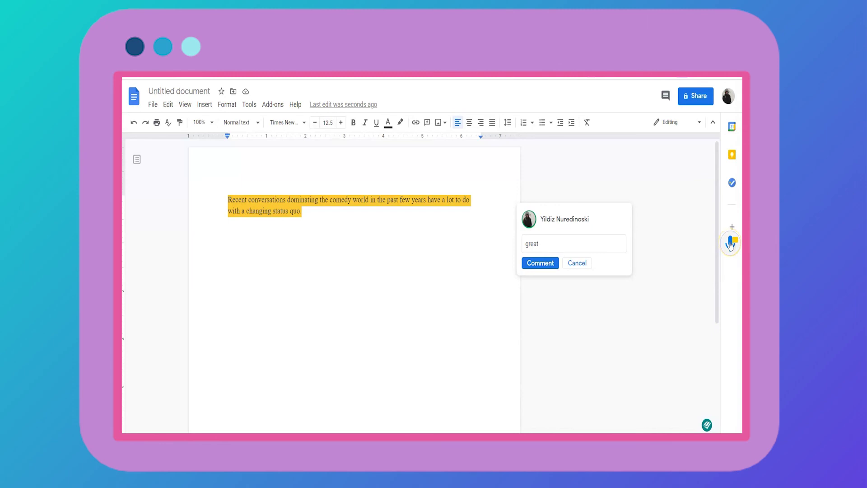
Record a Talk and Comment voice note and paste its link into the comment box
click(730, 243)
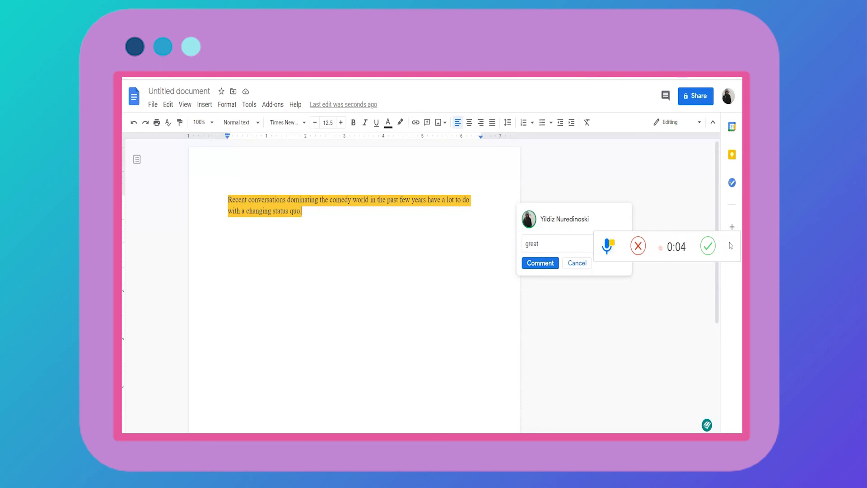
click(712, 247)
click(711, 248)
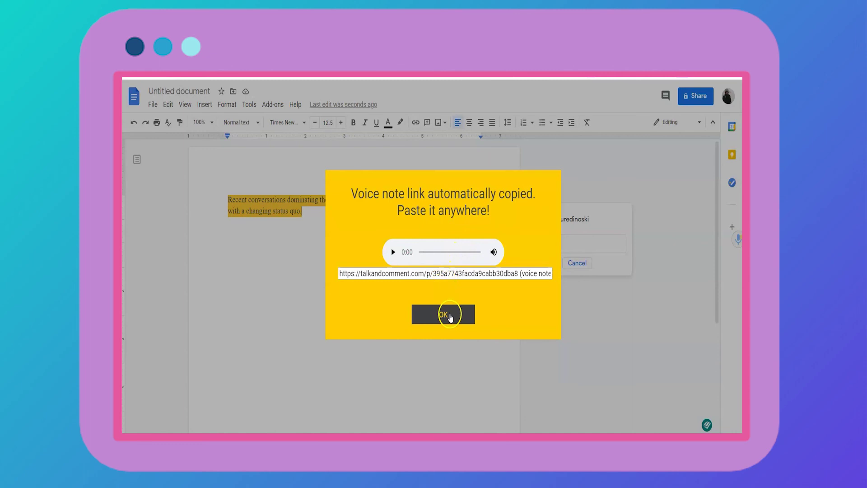
click(450, 316)
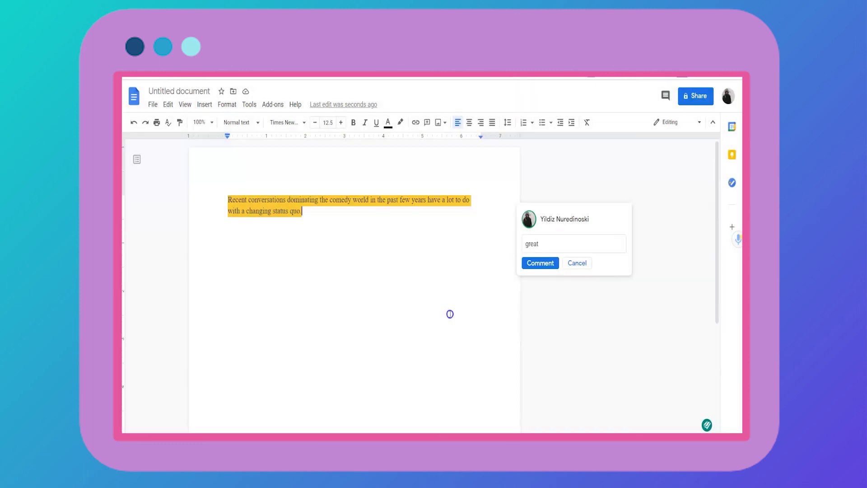
click(549, 246)
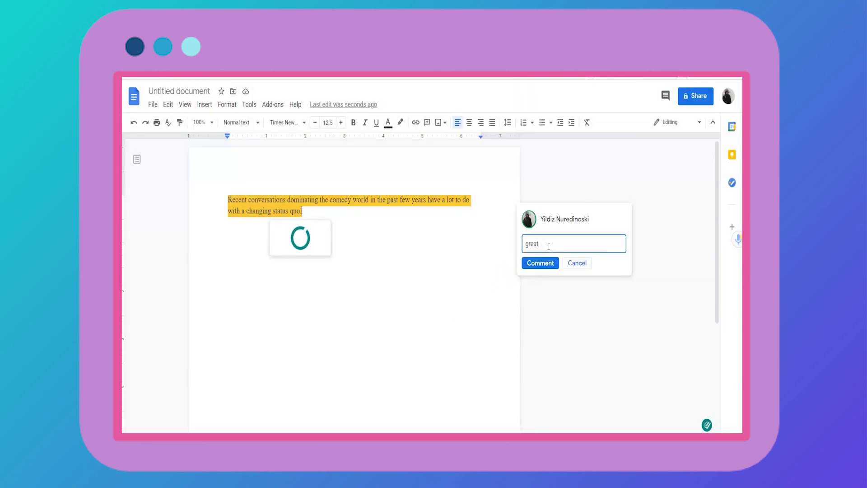
click(546, 260)
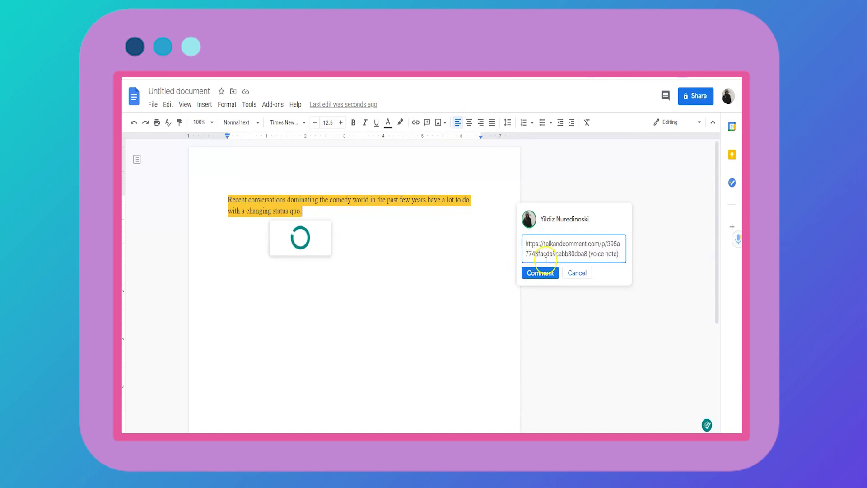
Post the voice-note comment and play it back from the comment card
click(545, 274)
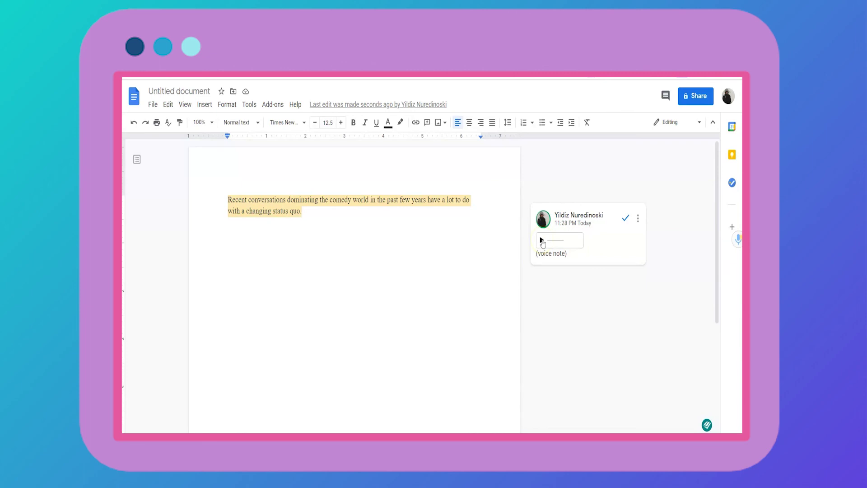
click(542, 241)
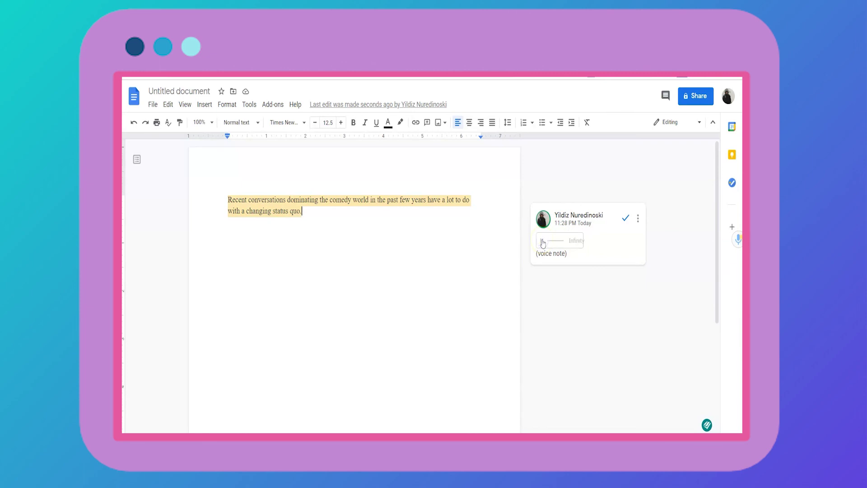